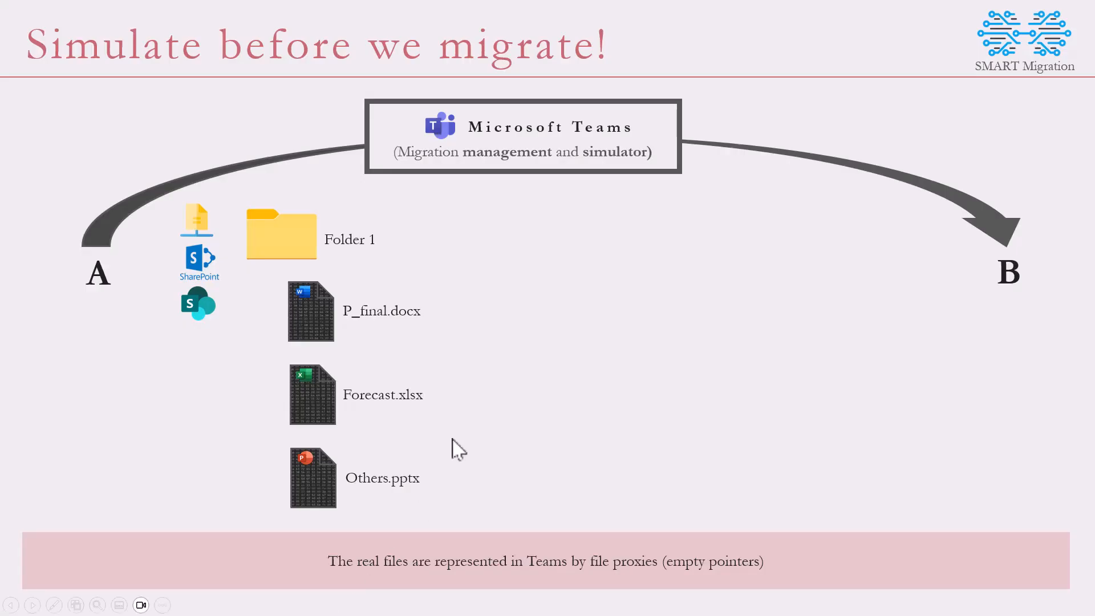
left_click(424, 448)
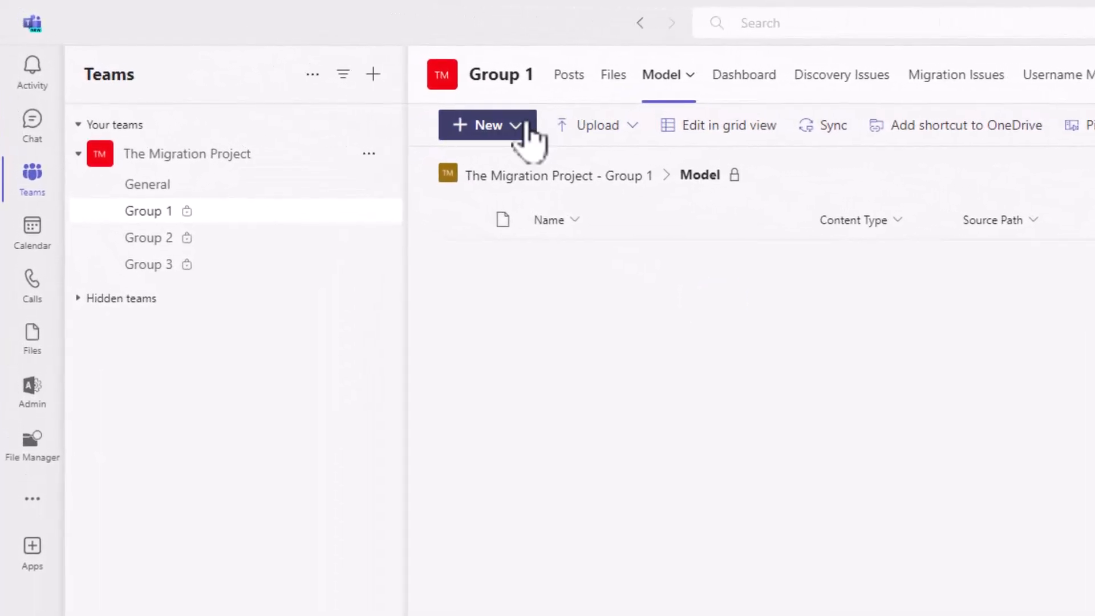
- Start a new DiscoveryJob in the Group 1 Model library and name it "My files"
left_click(525, 127)
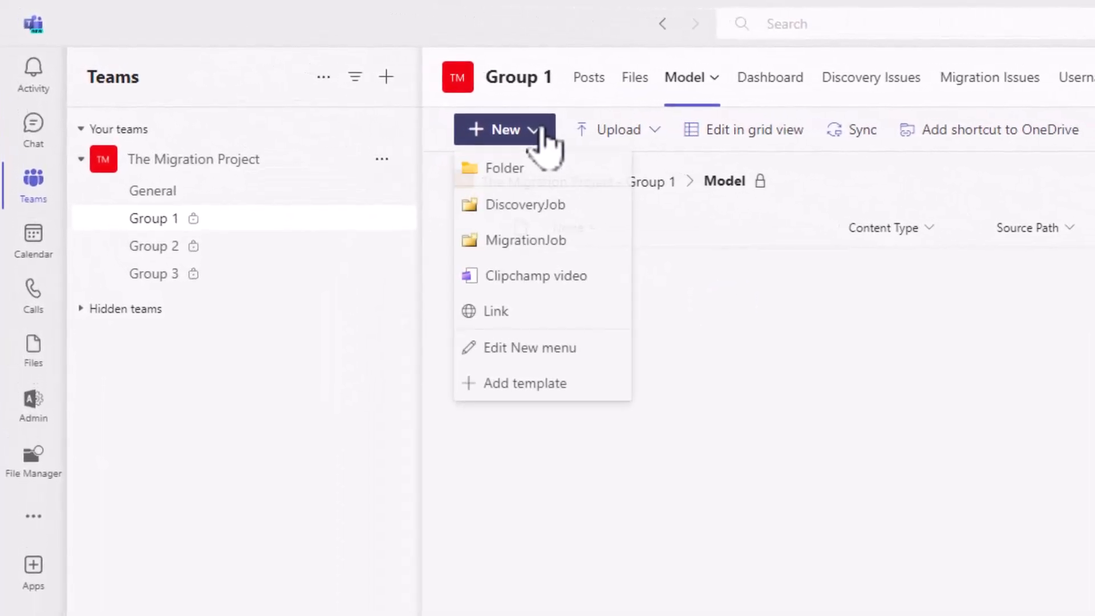
left_click(535, 208)
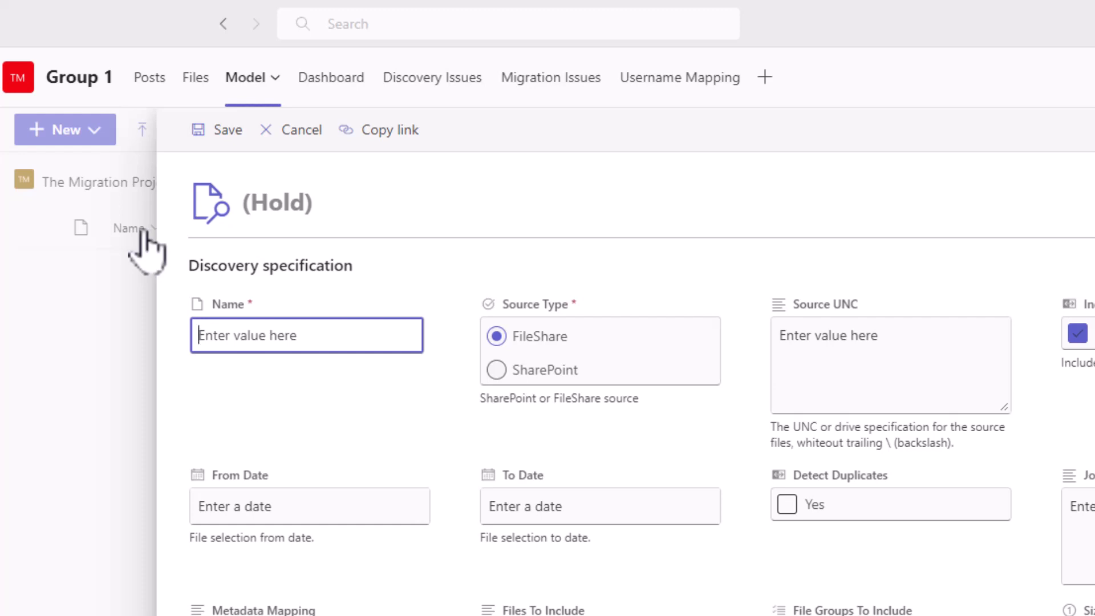
type("My files")
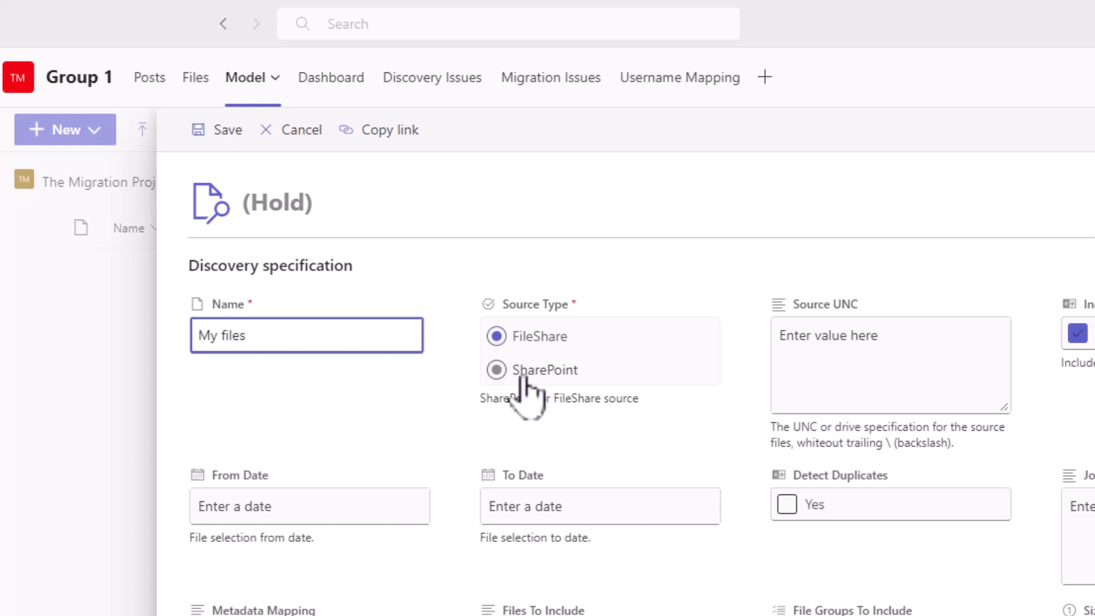
- Copy the C:\SMART Demo folder path from File Explorer into the discovery job's Source UNC field
left_click(790, 369)
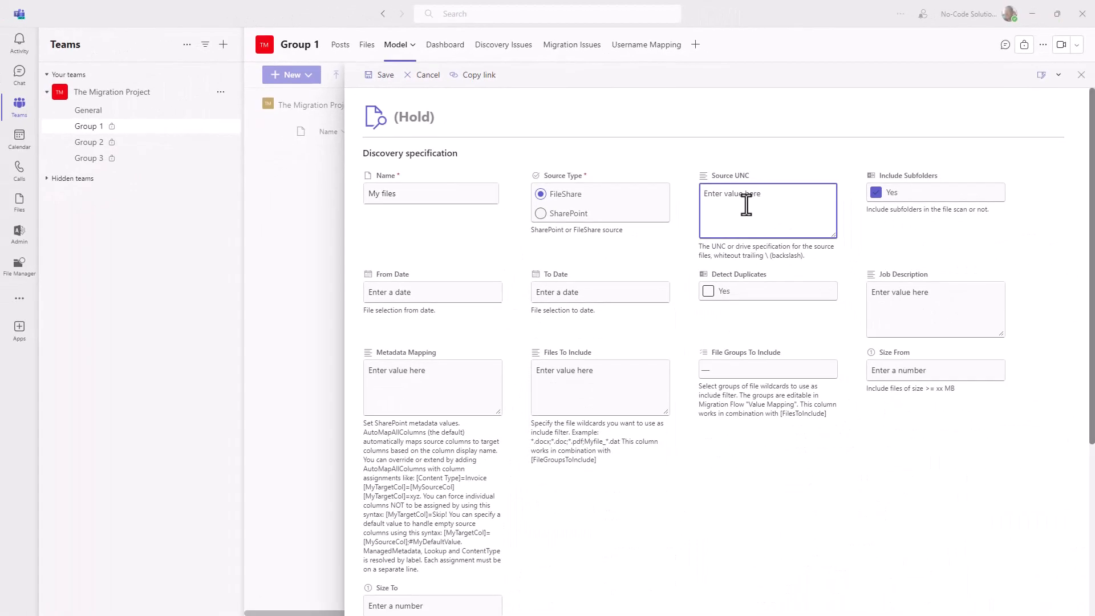
key("alt+Tab")
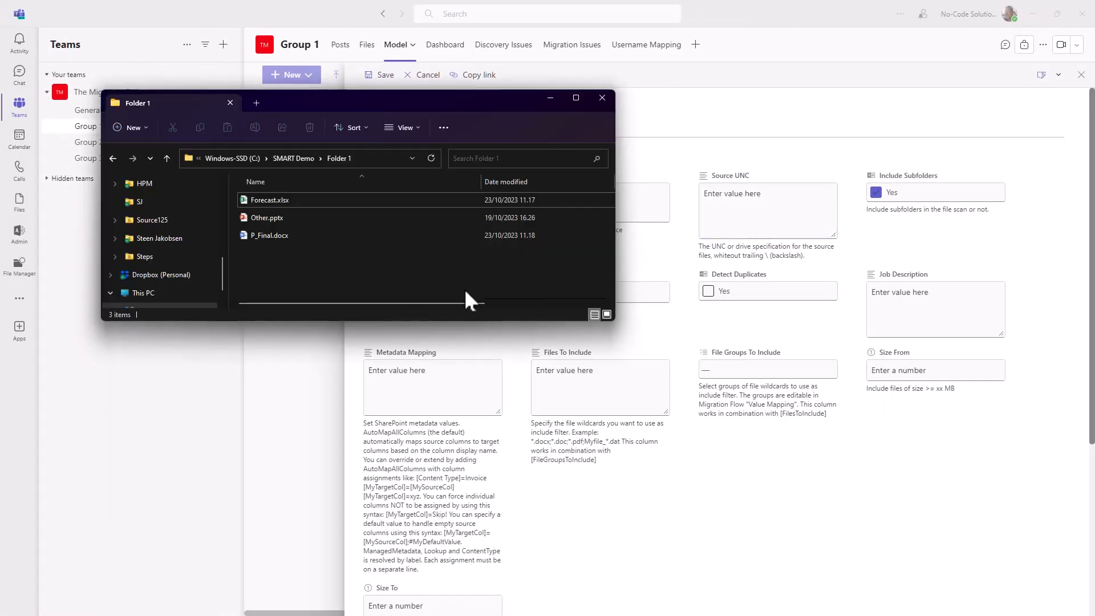
left_click(303, 156)
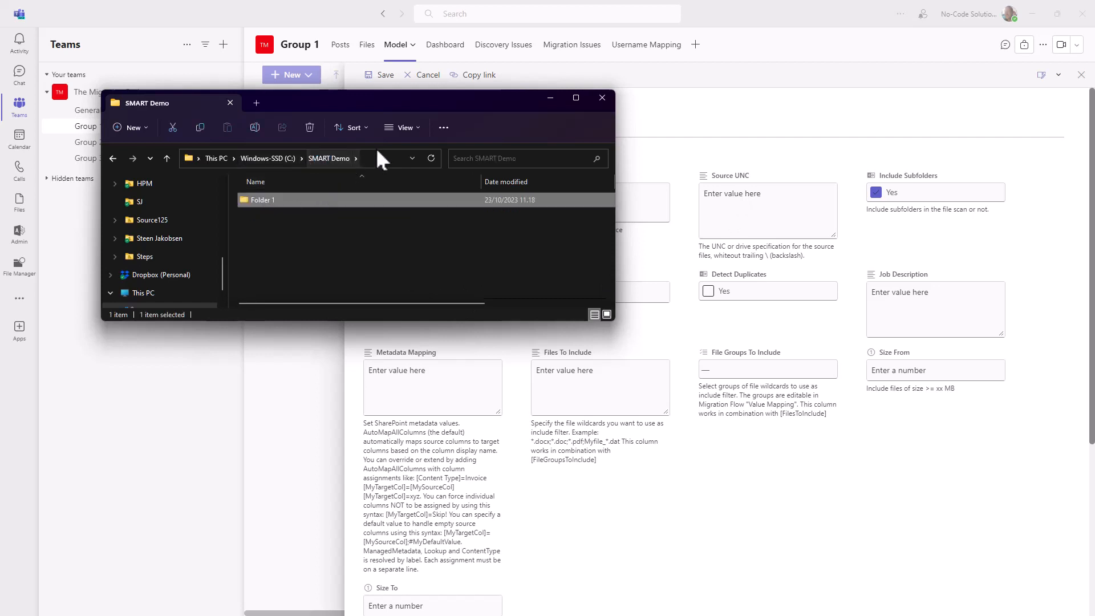
left_click(385, 161)
key("ctrl+c")
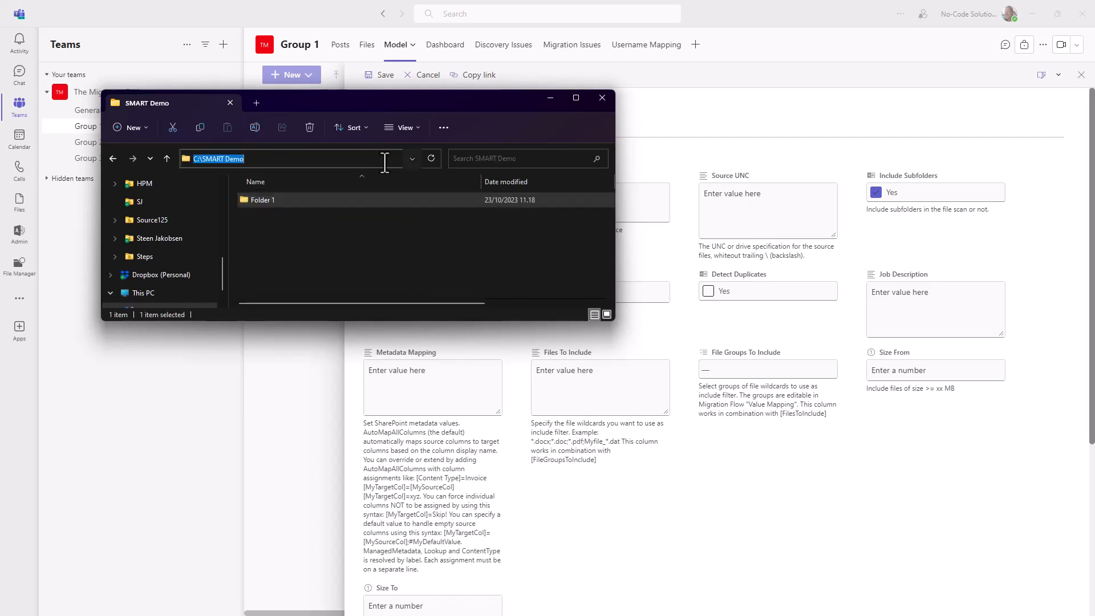
left_click(756, 207)
key("ctrl+v")
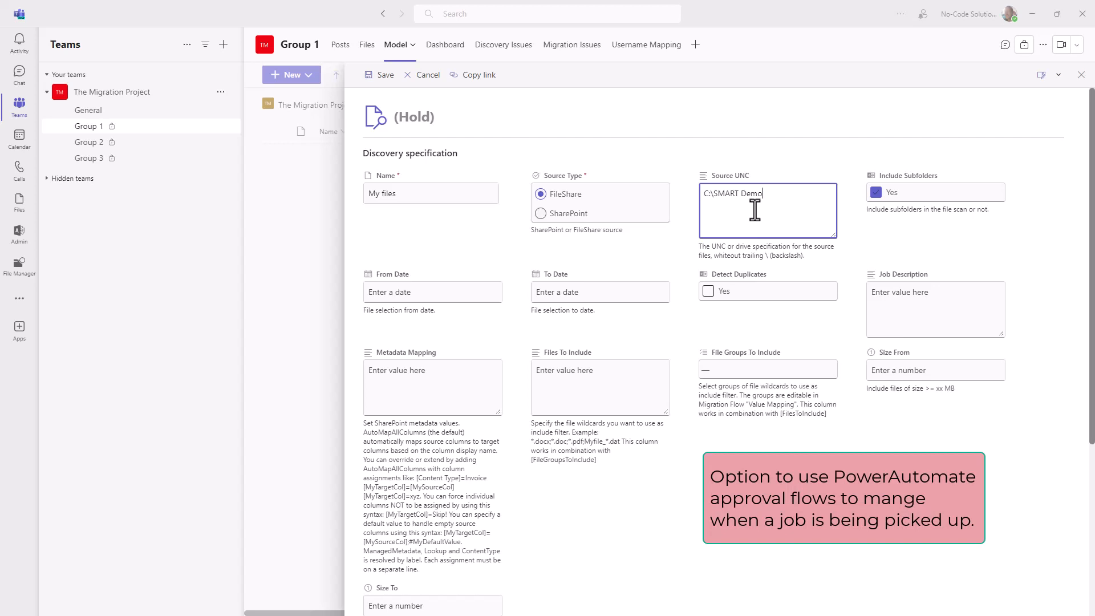
- Set the discovery job's Job Status to Ready and save the job
scroll(552, 350, "down", 5)
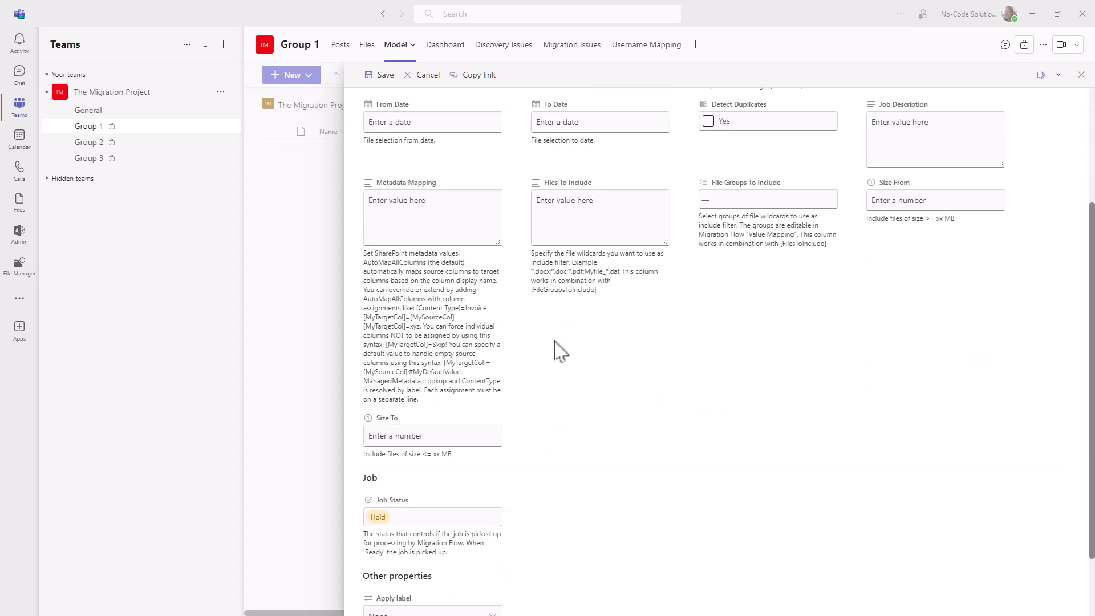
left_click(397, 436)
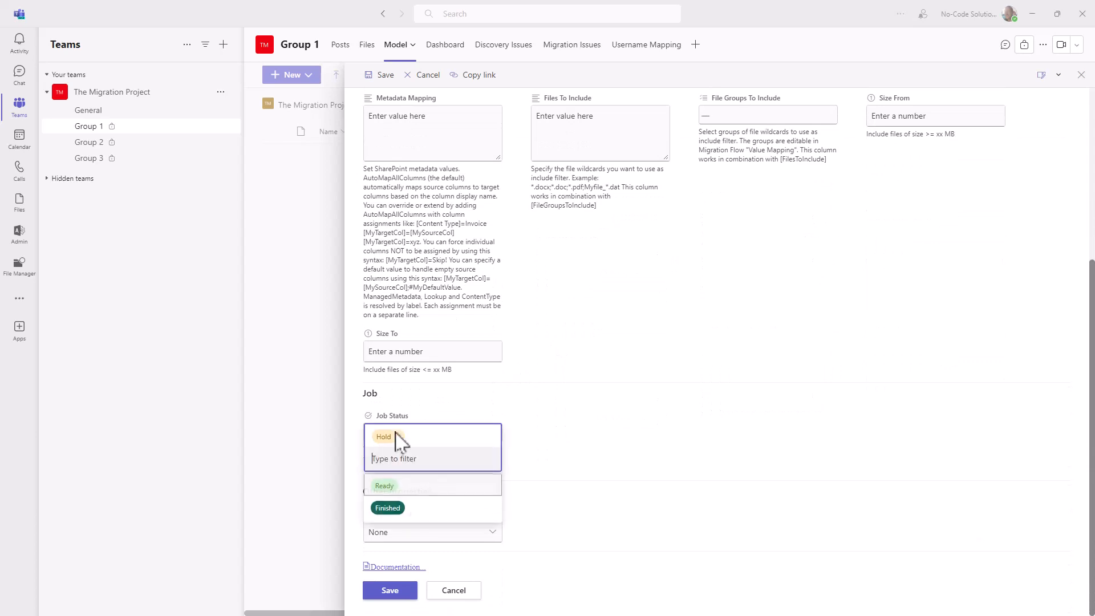
left_click(392, 490)
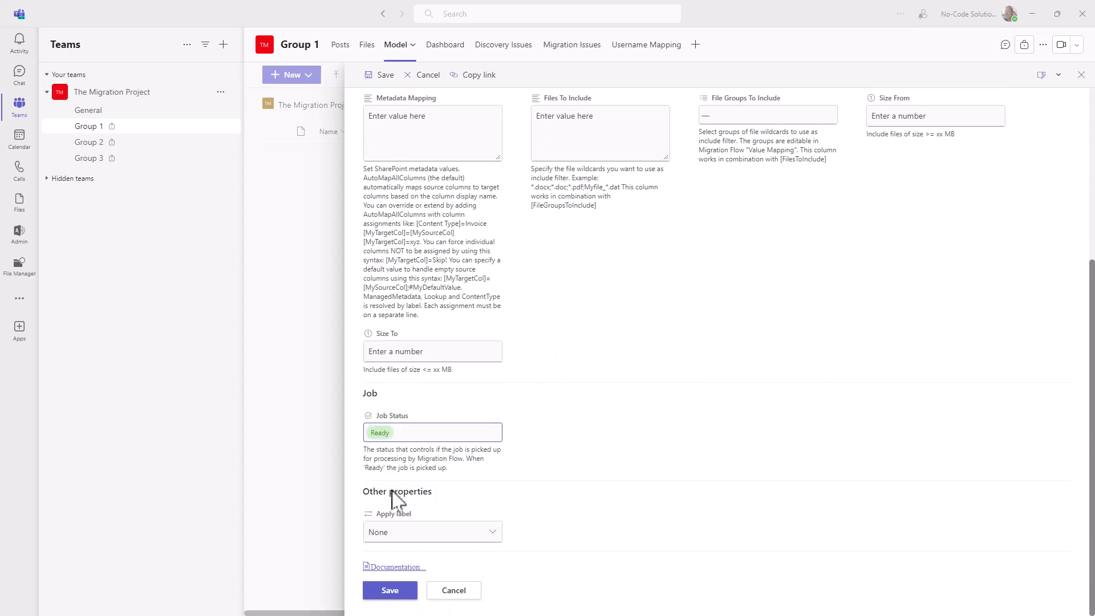
left_click(400, 593)
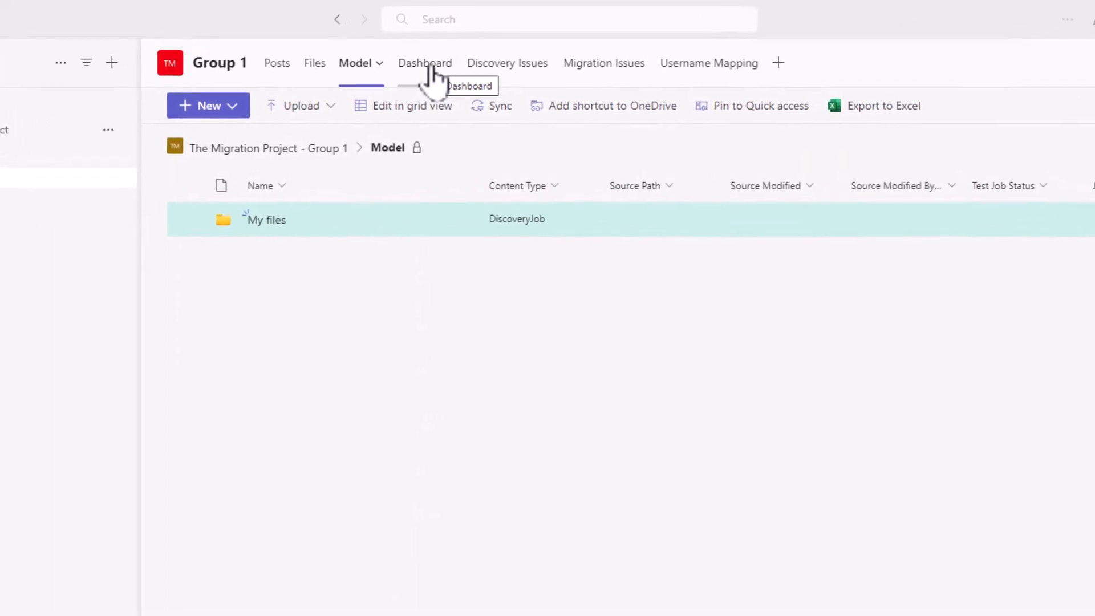
- Check the discovery job's progress on the Group 1 Dashboard, reloading it to refresh the status
left_click(429, 72)
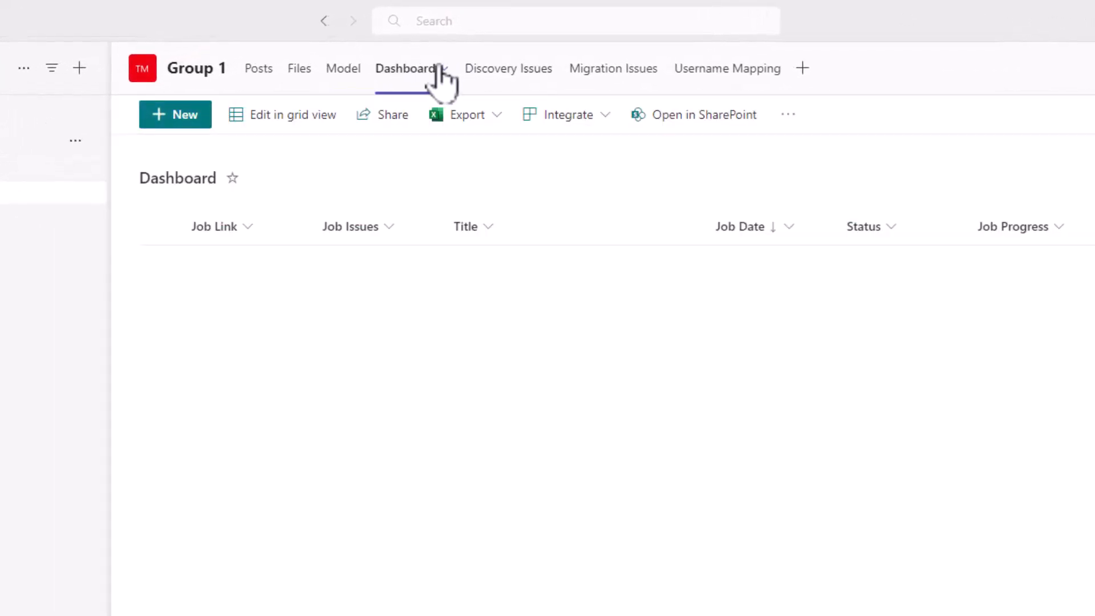
left_click(444, 69)
left_click(449, 176)
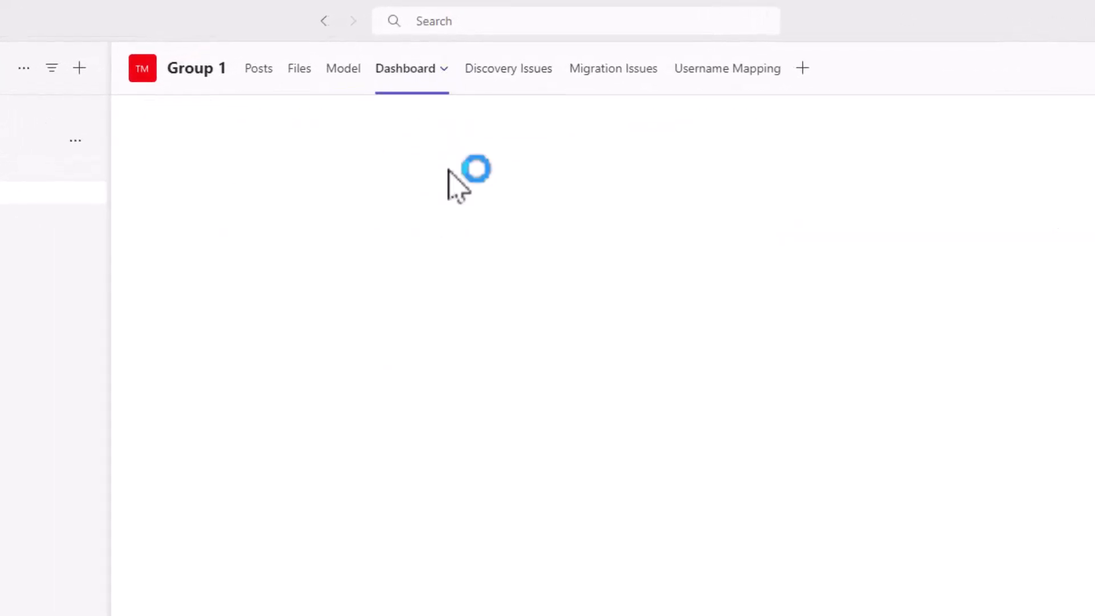
left_click(443, 68)
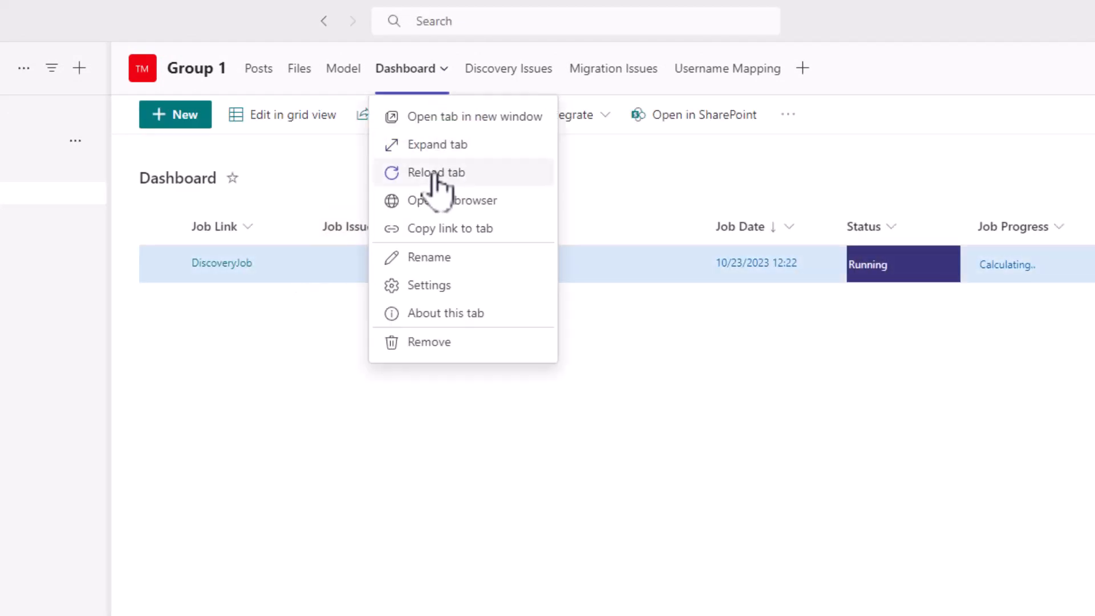
left_click(435, 177)
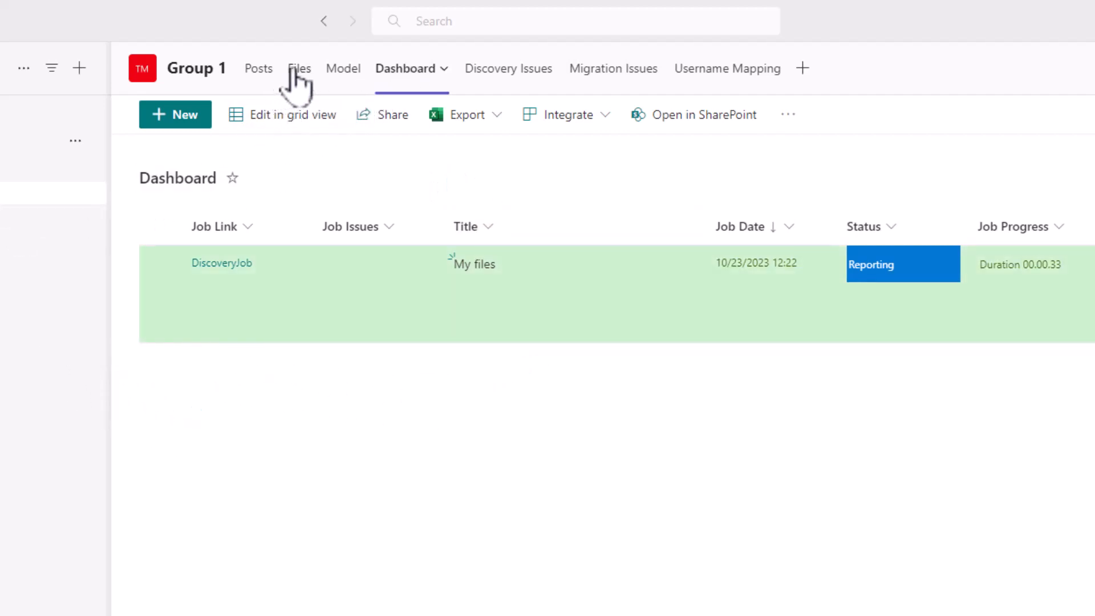
- Browse the Model library through the My files job to the contents of Folder 1
left_click(346, 73)
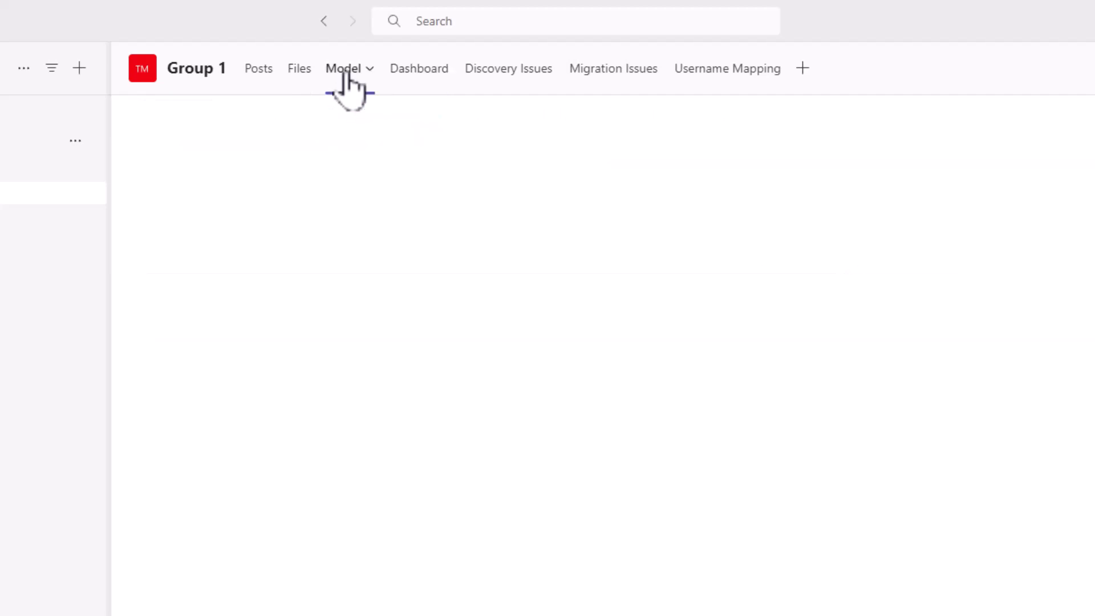
left_click(247, 242)
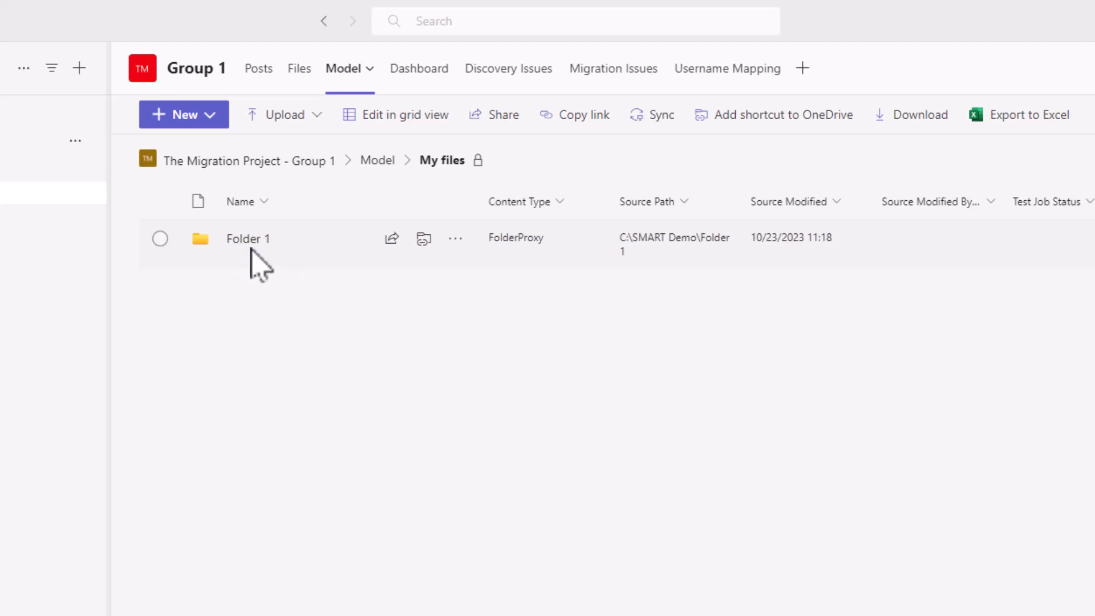
left_click(245, 241)
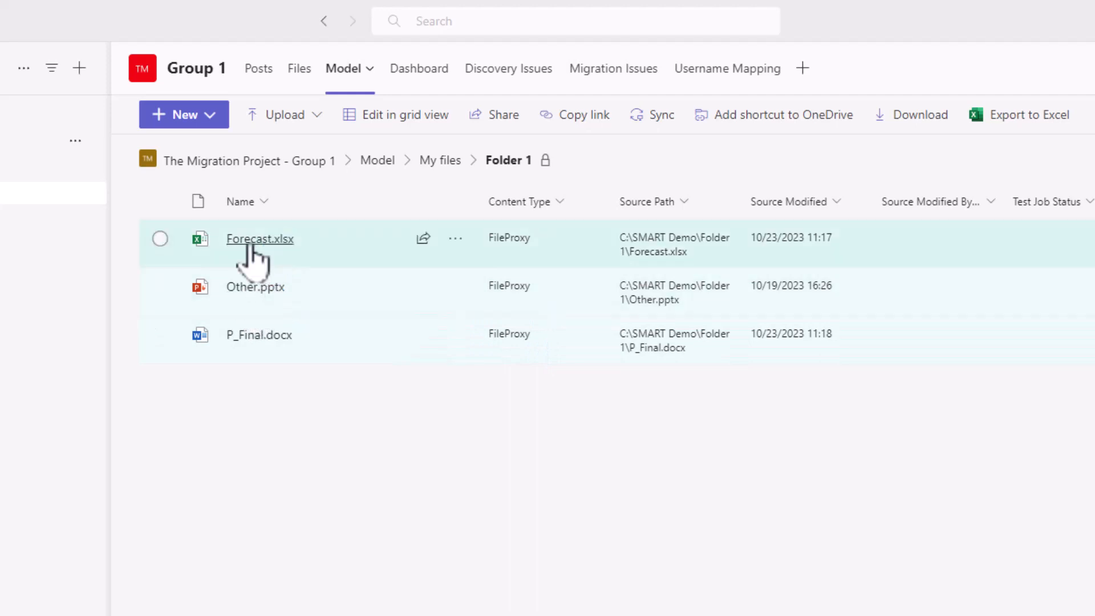
- Try to open the Forecast.xlsx file proxy, then close its browser window
mouse_move(250, 245)
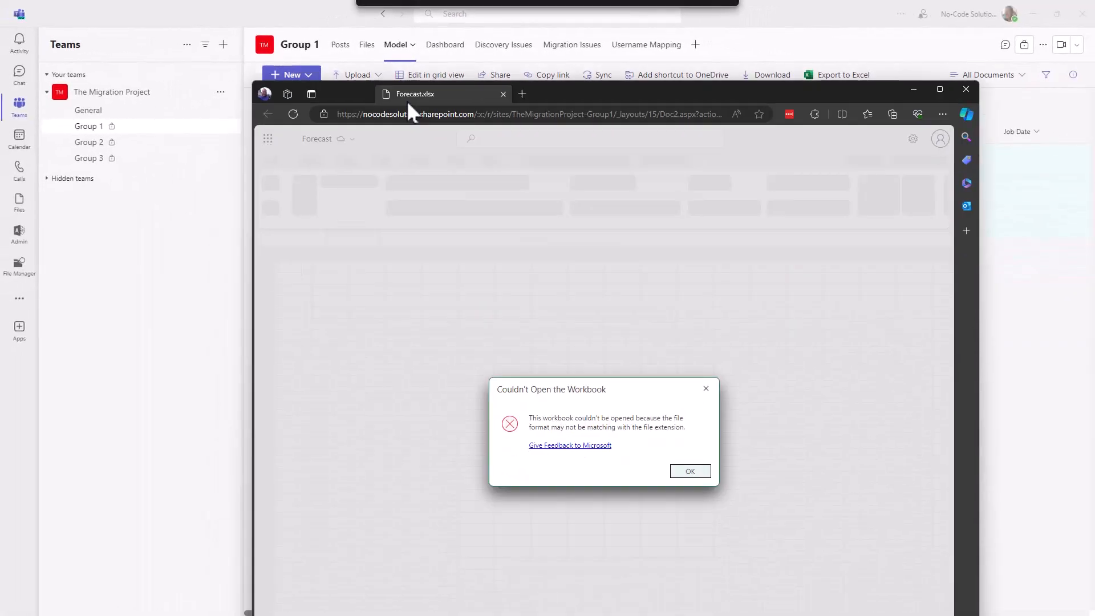
left_click_drag(408, 102, 411, 69)
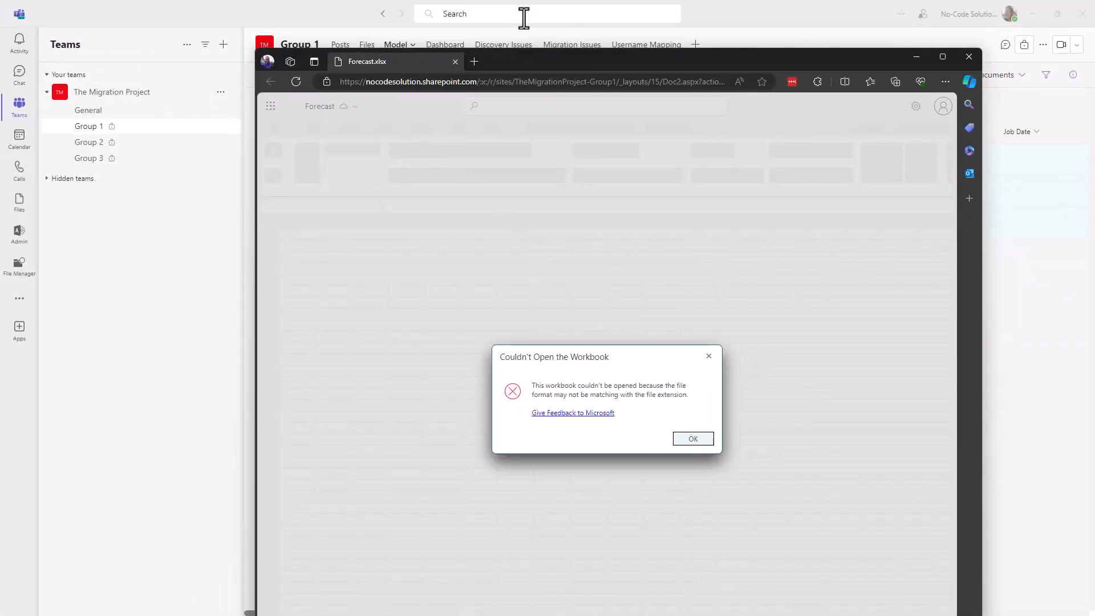
left_click(968, 56)
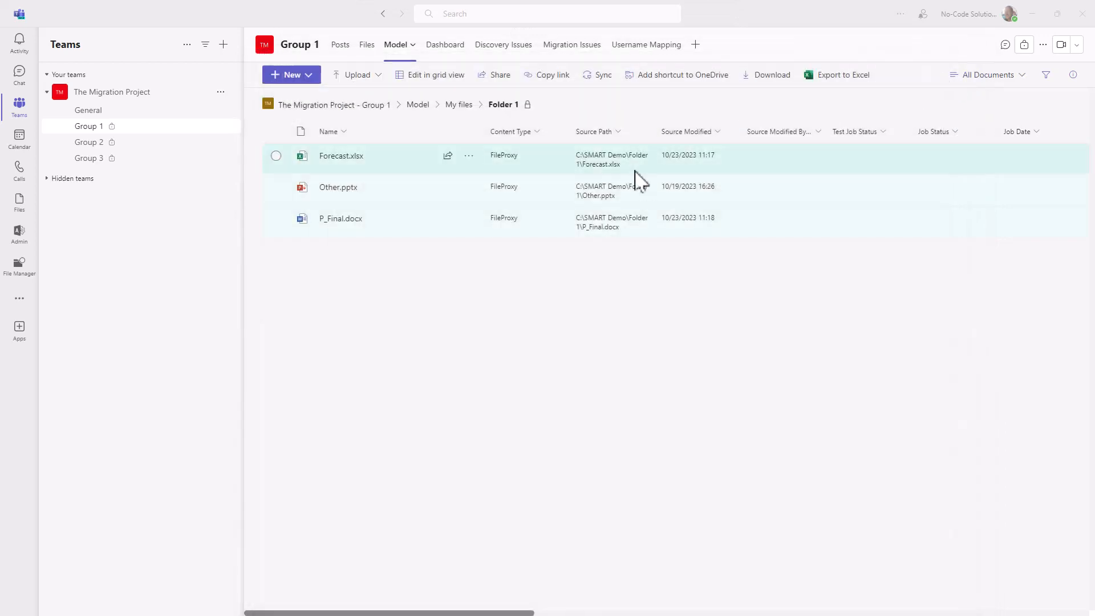
- Review the properties of Forecast.xlsx, including its source path and source folder levels, then close them
left_click(471, 169)
left_click(469, 158)
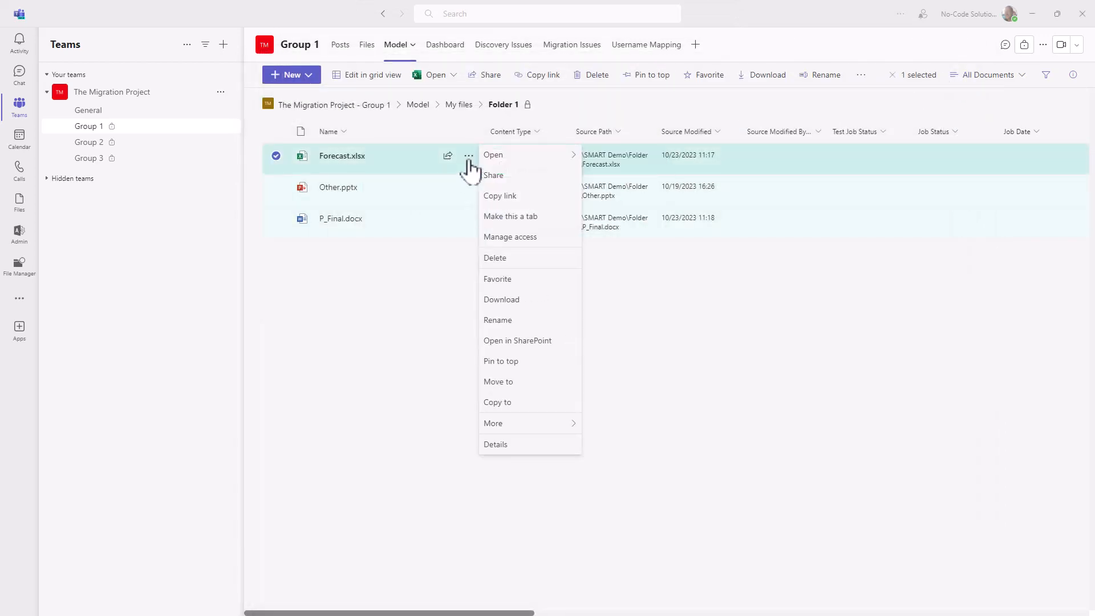
mouse_move(510, 425)
left_click(605, 425)
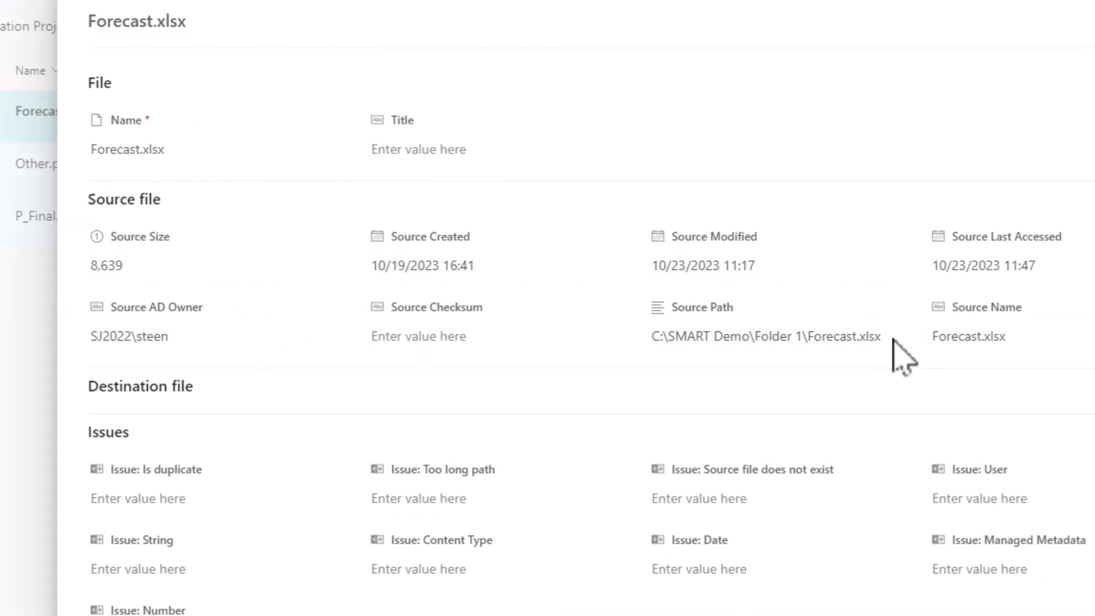
left_click(659, 331)
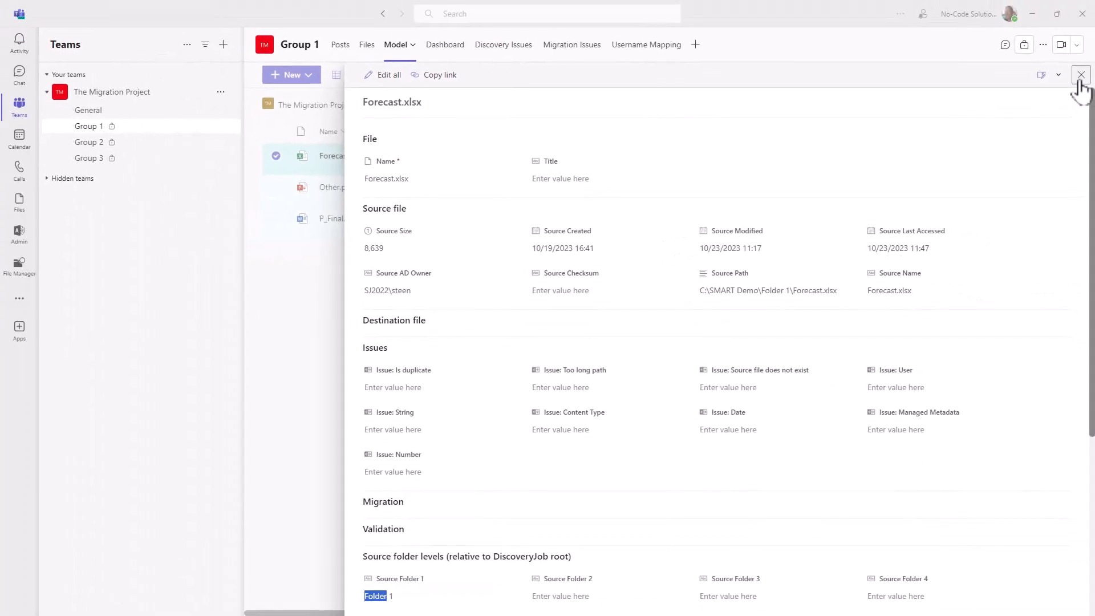
left_click(1080, 75)
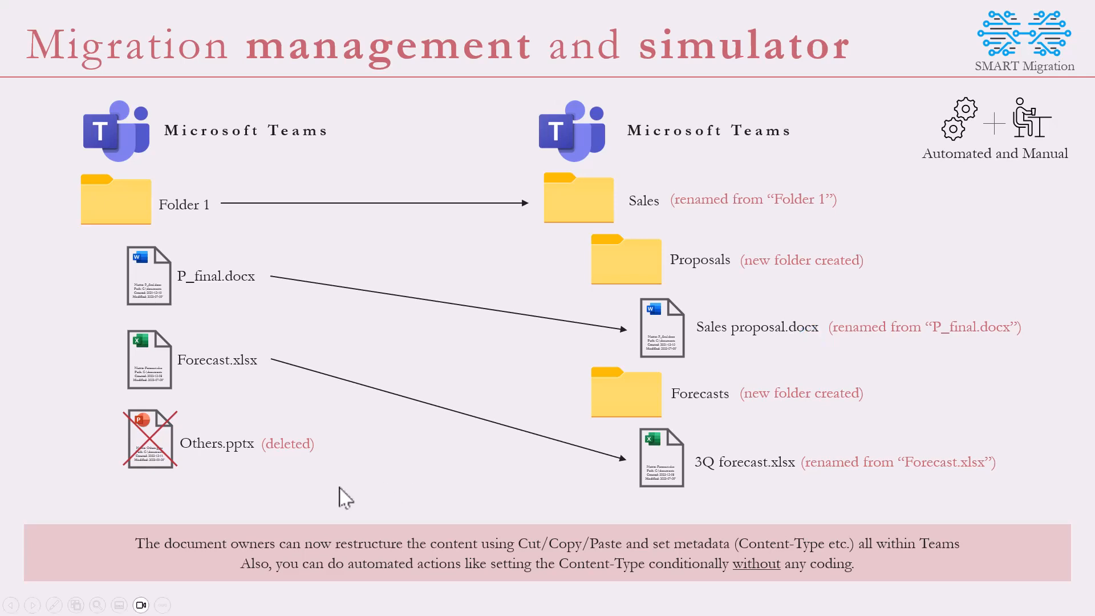
- Return to Teams and rename Folder 1 in My files to "Sales"
key("alt+Tab")
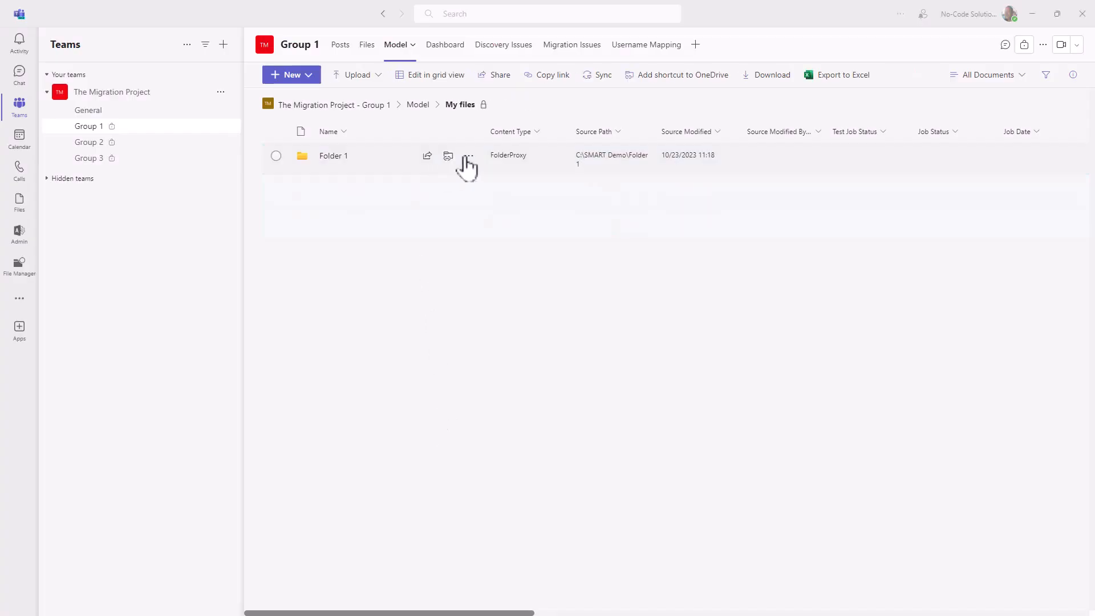
left_click(467, 156)
left_click(525, 298)
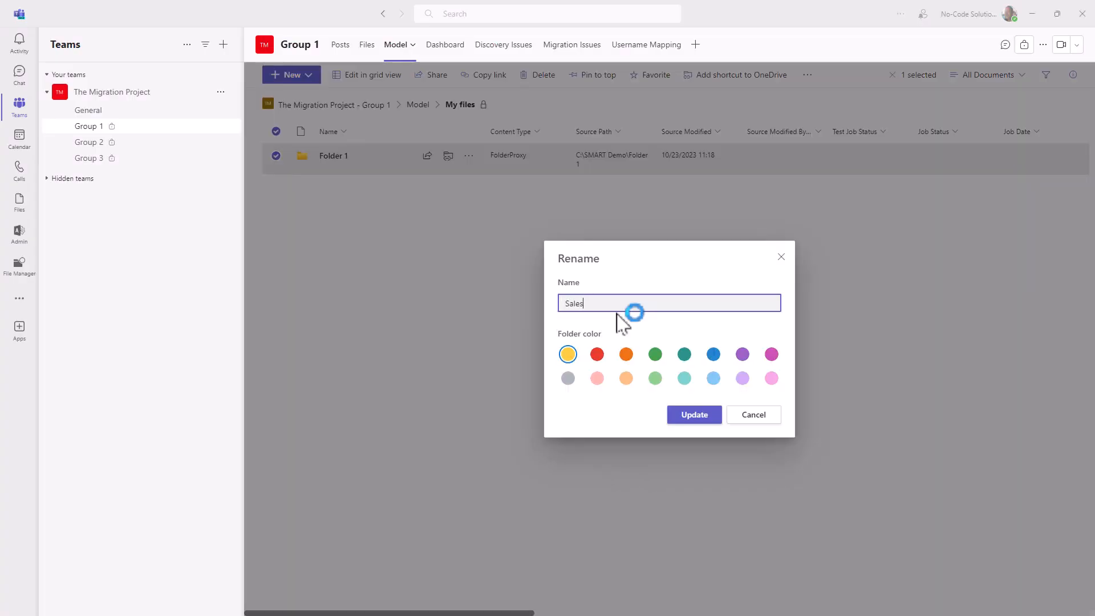
- Create two folders named "Poposals" and "Forecasts" inside the Sales folder
type("Poposals")
left_click(706, 413)
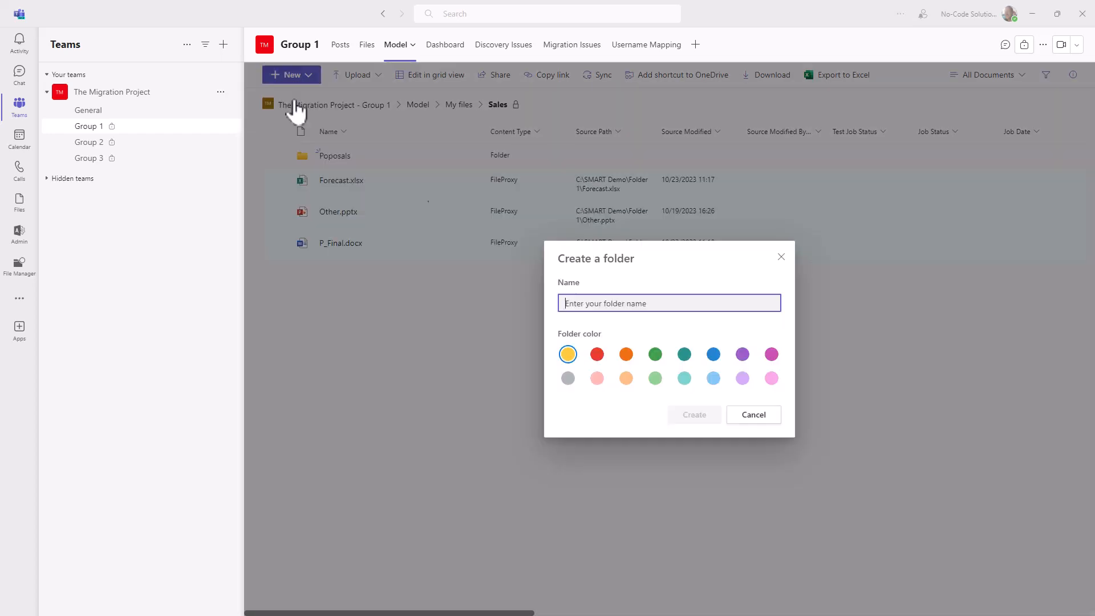
type("Forecasts")
left_click(692, 416)
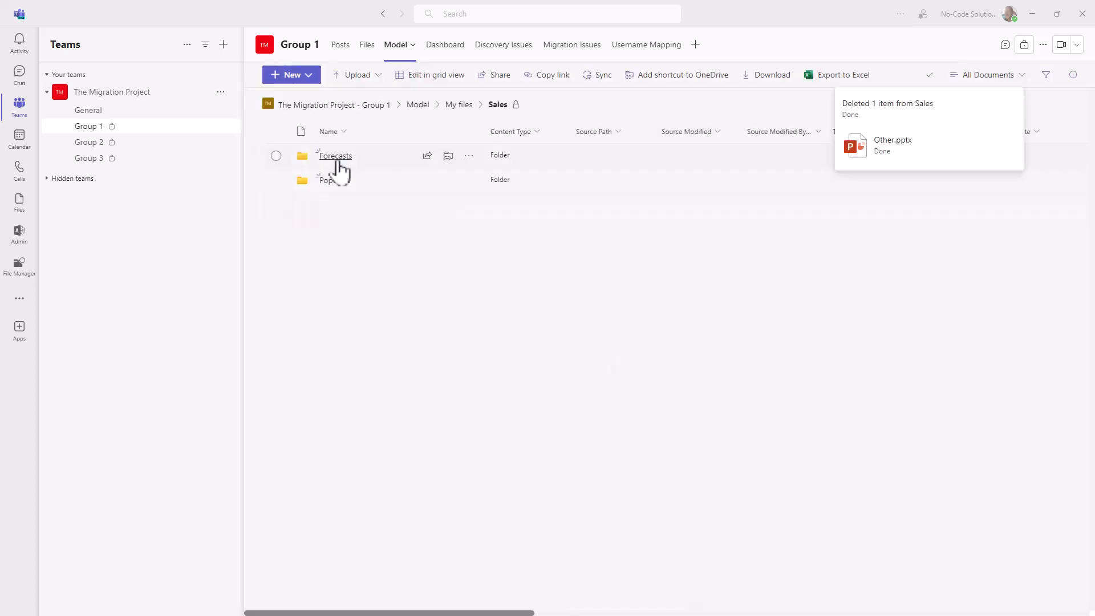
- Rename the workbook in Forecasts to "3Q Forecast.xlsx" and the Word document in Poposals to "Sales proposal.docx"
left_click(337, 158)
left_click(469, 156)
left_click(506, 327)
left_click(707, 383)
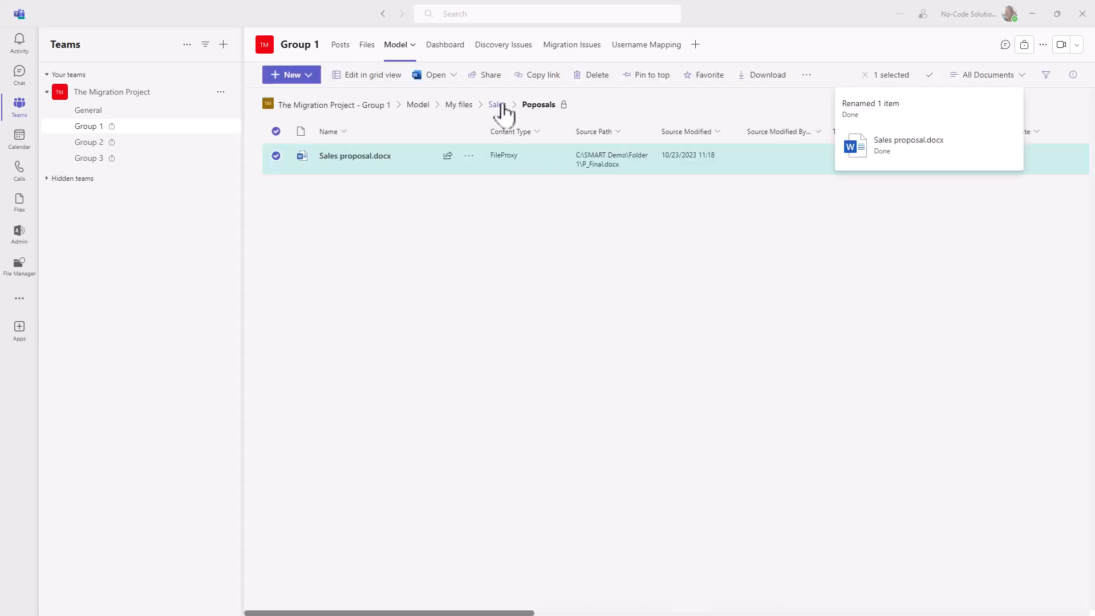
- Correct the name of the Poposals folder inside Sales to "Proposals"
left_click(497, 104)
left_click(462, 193)
left_click(489, 220)
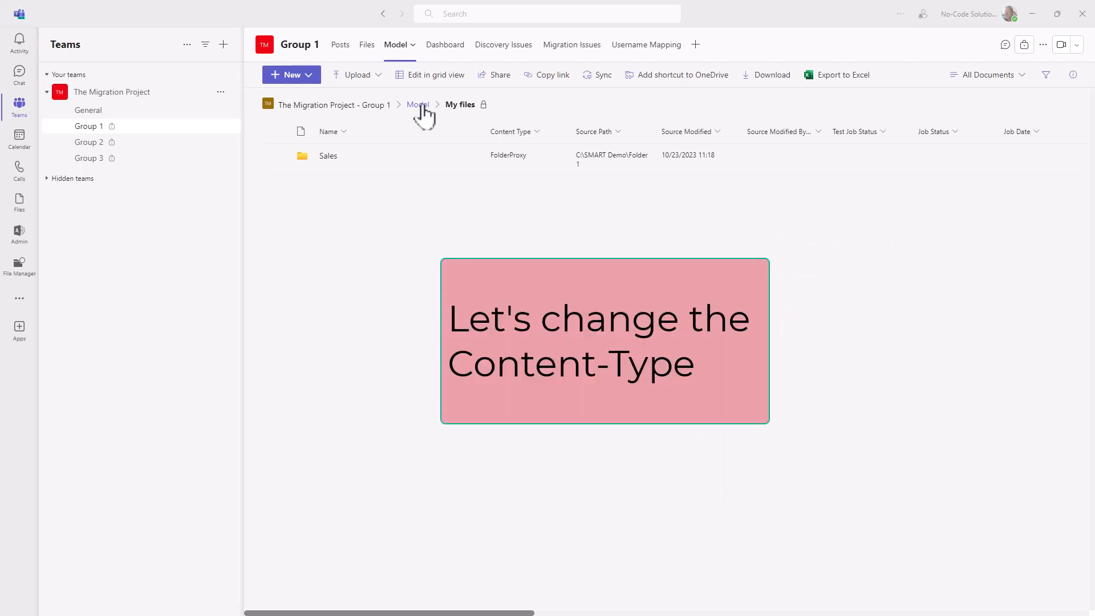
- Change the content type of 3Q Forecast.xlsx in the Sales/Forecasts folder to Smart file
left_click(328, 156)
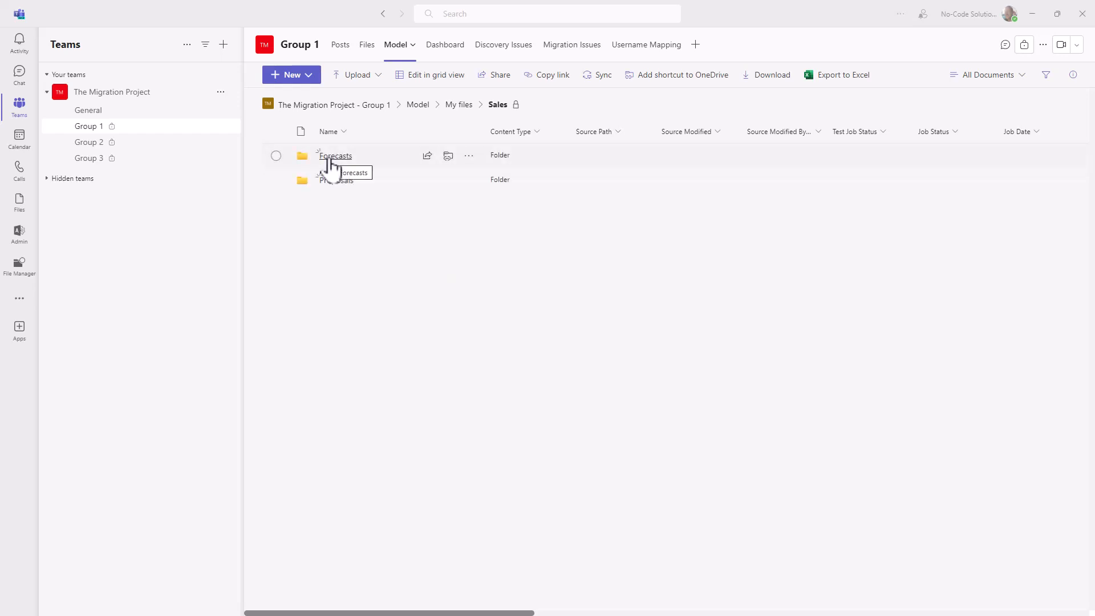
left_click(329, 158)
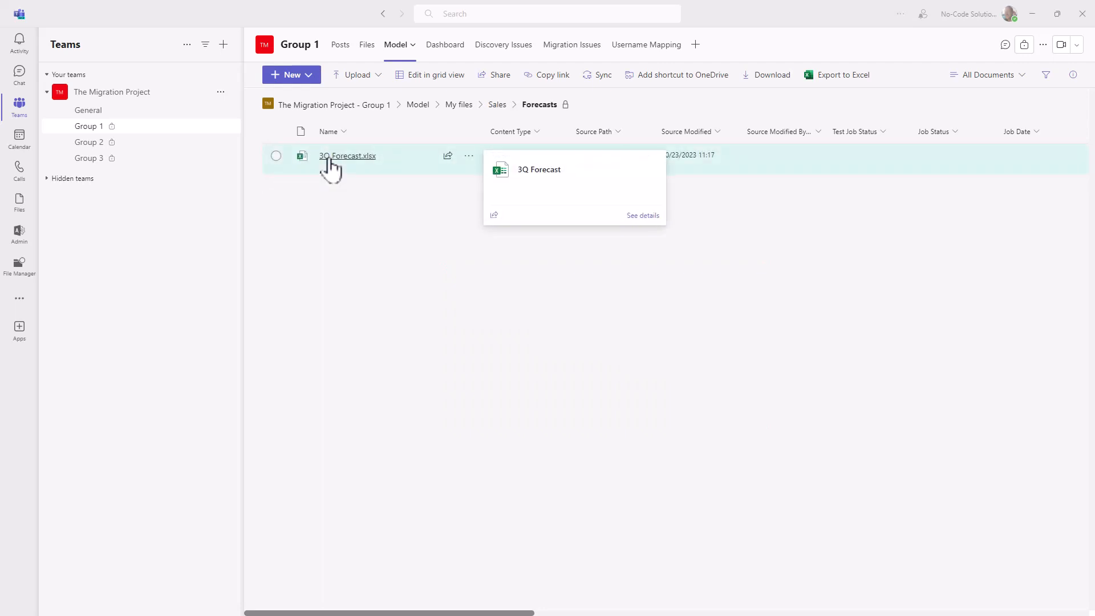
left_click(469, 156)
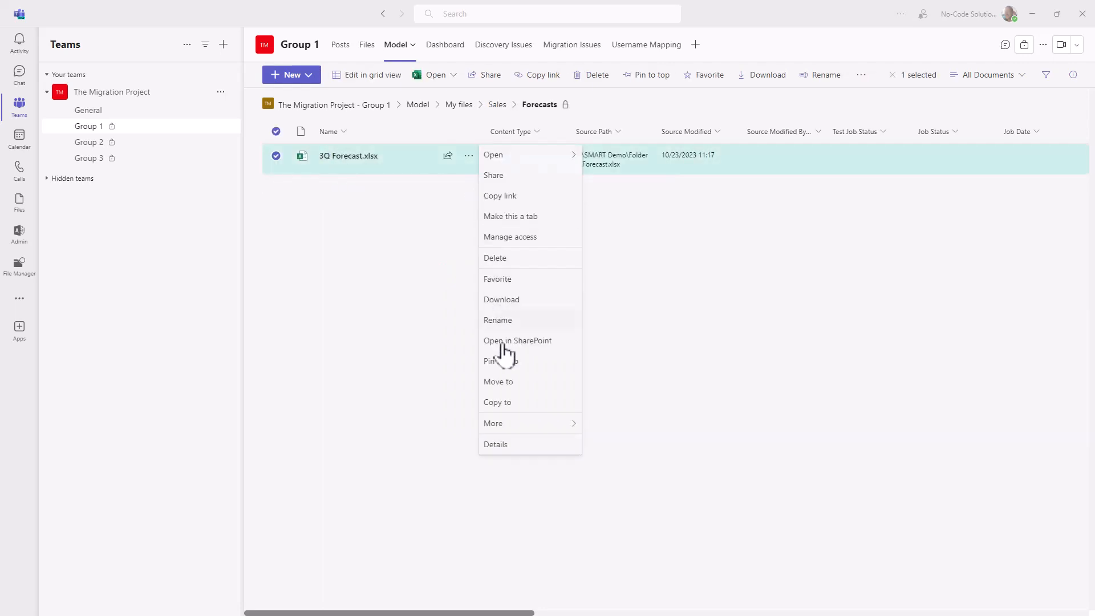
left_click(599, 434)
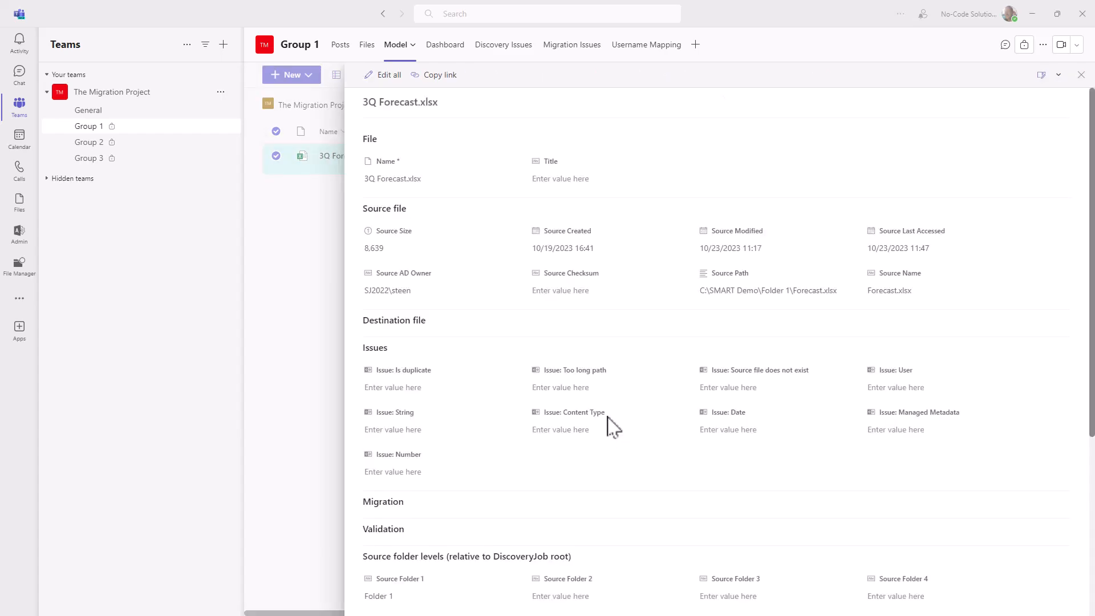
scroll(436, 497, "down", 5)
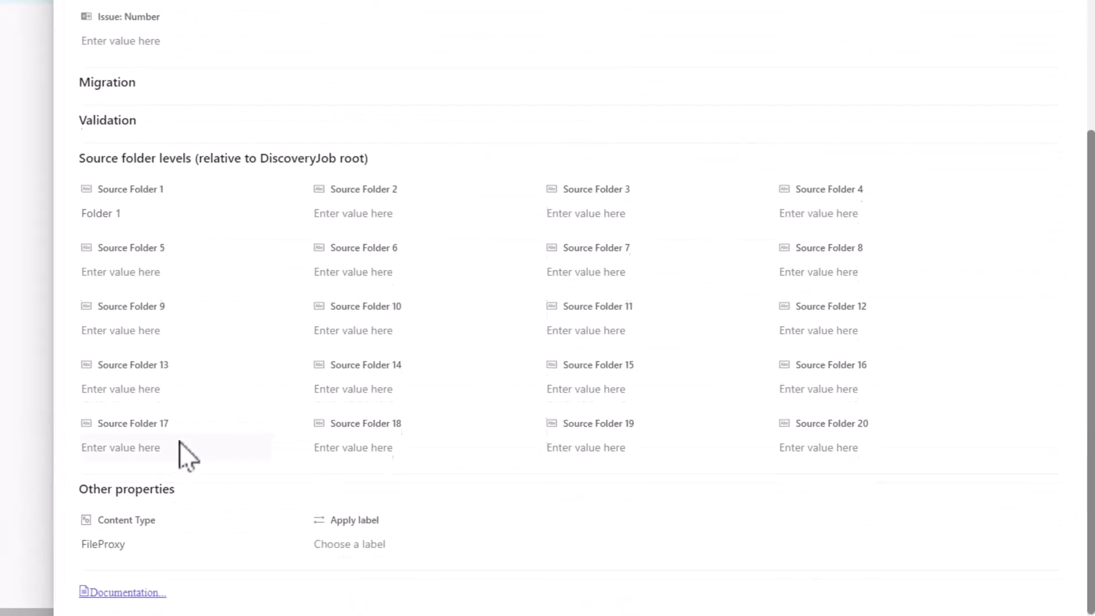
left_click(133, 547)
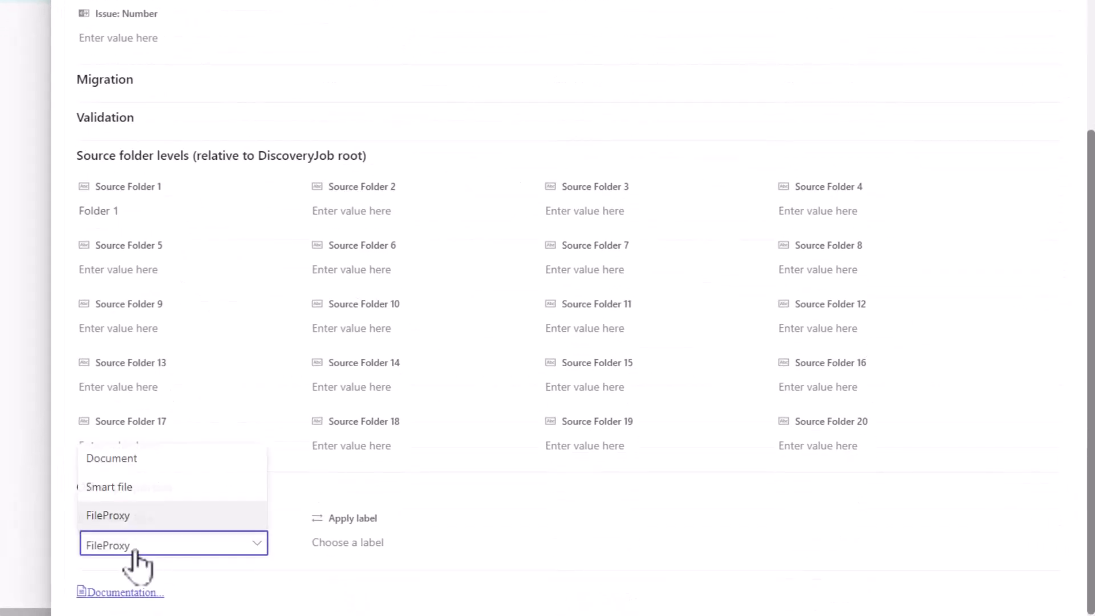
left_click(129, 489)
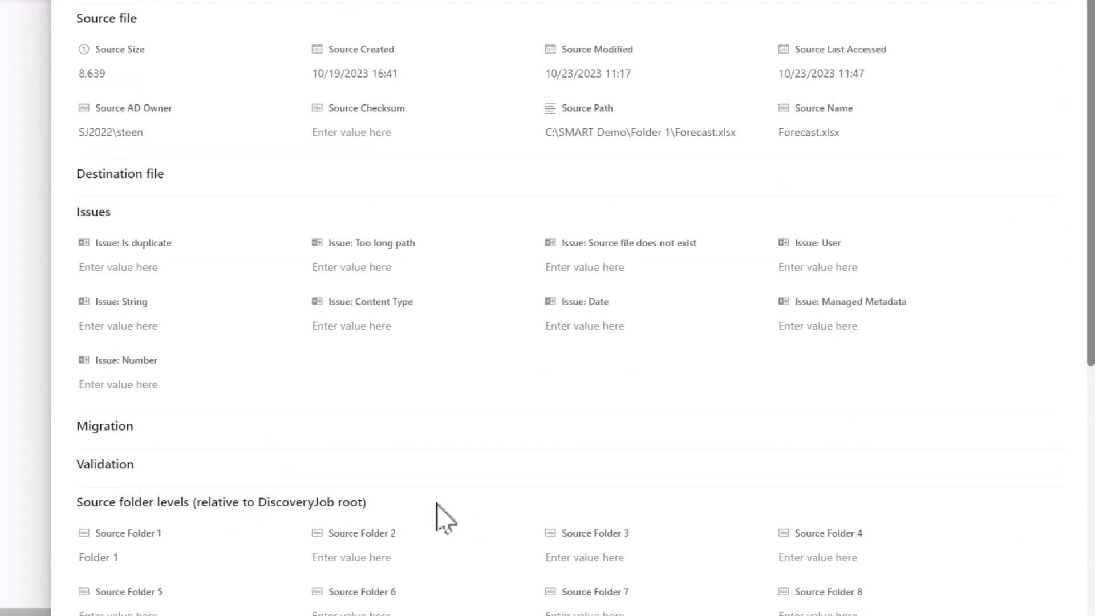
- Set the workbook's My info property to "This is demo" and tag its My Managed Metadata as Corporate
scroll(437, 511, "down", 3)
scroll(435, 507, "down", 3)
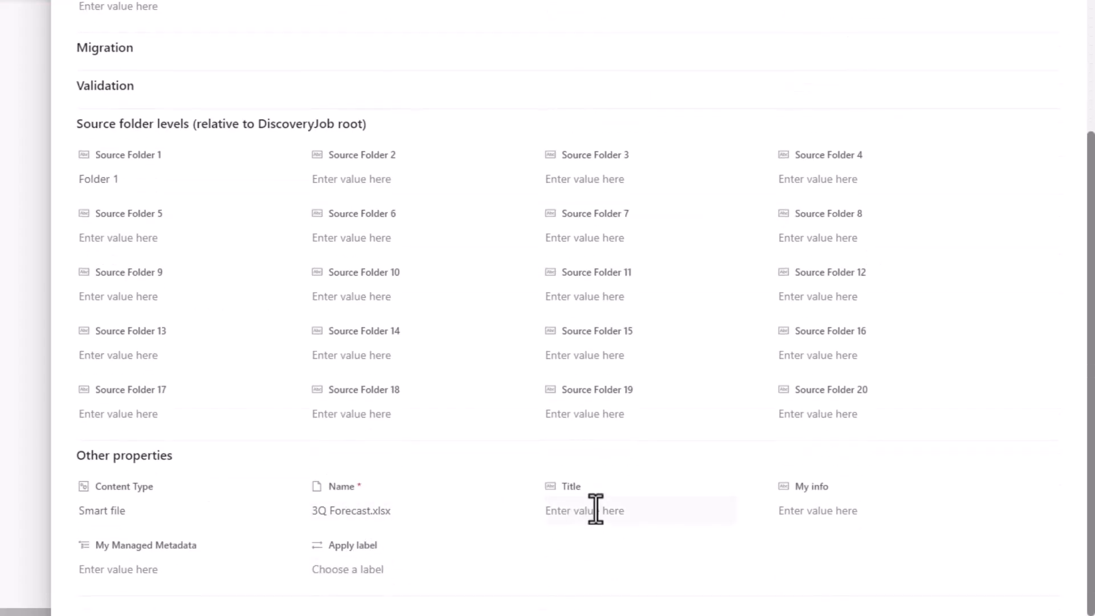
left_click(817, 516)
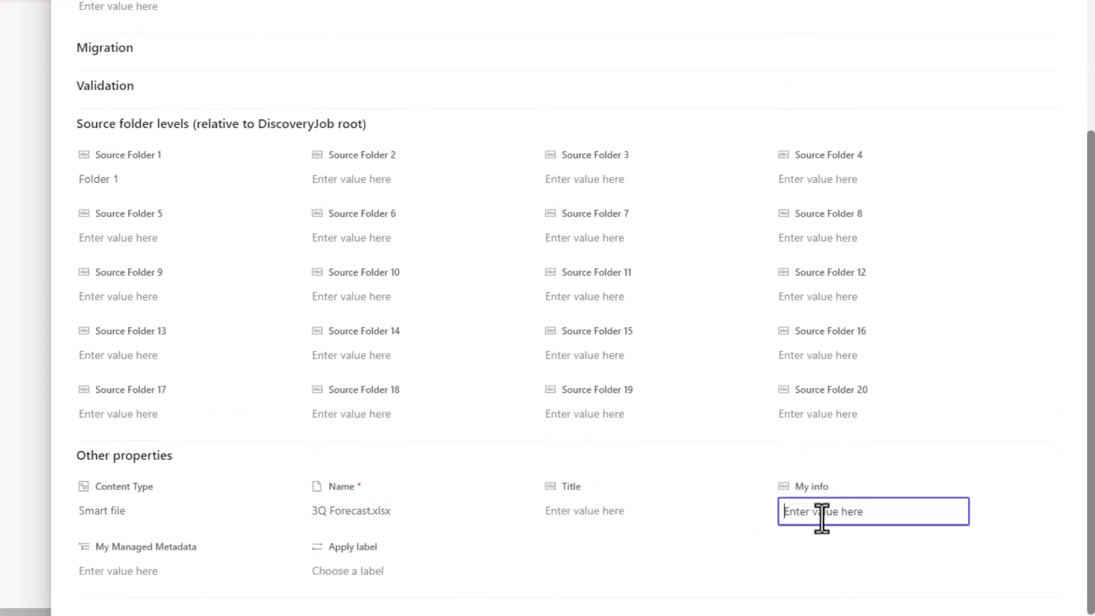
type("This is demo")
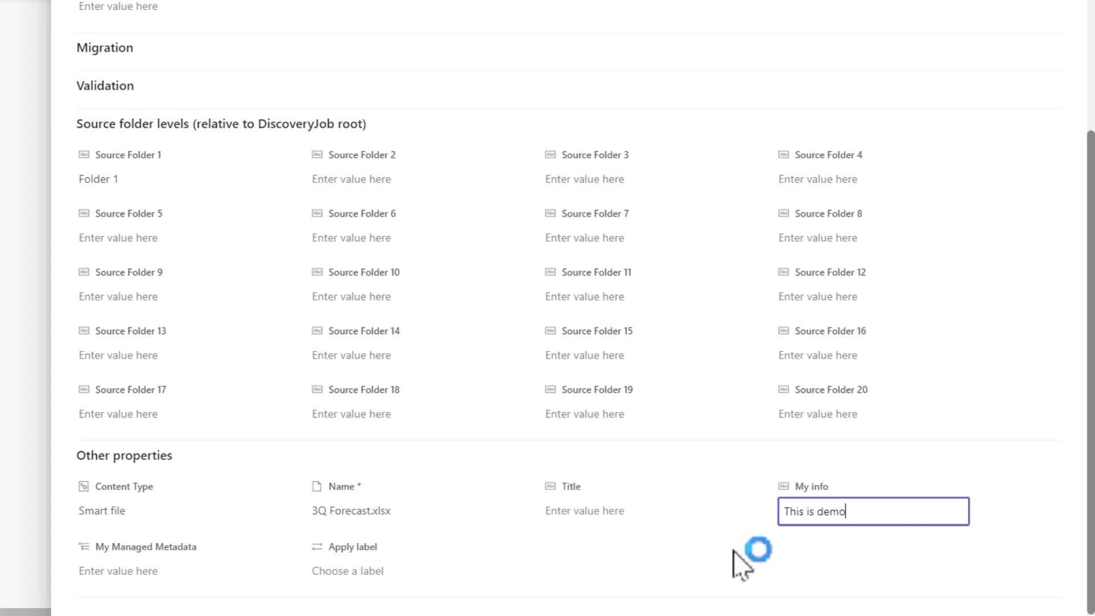
left_click(145, 575)
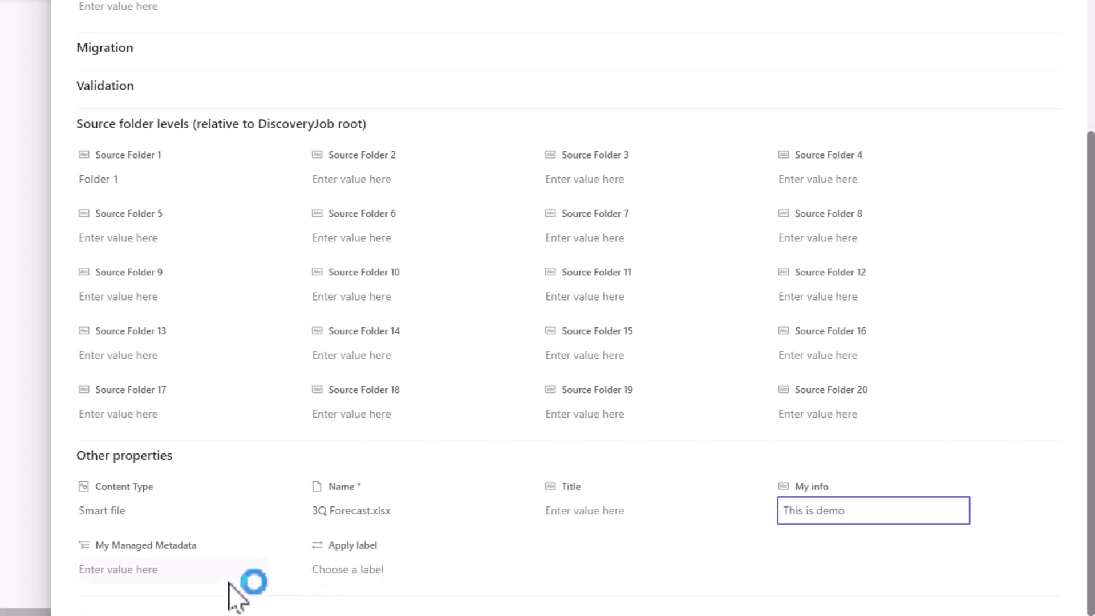
left_click(260, 567)
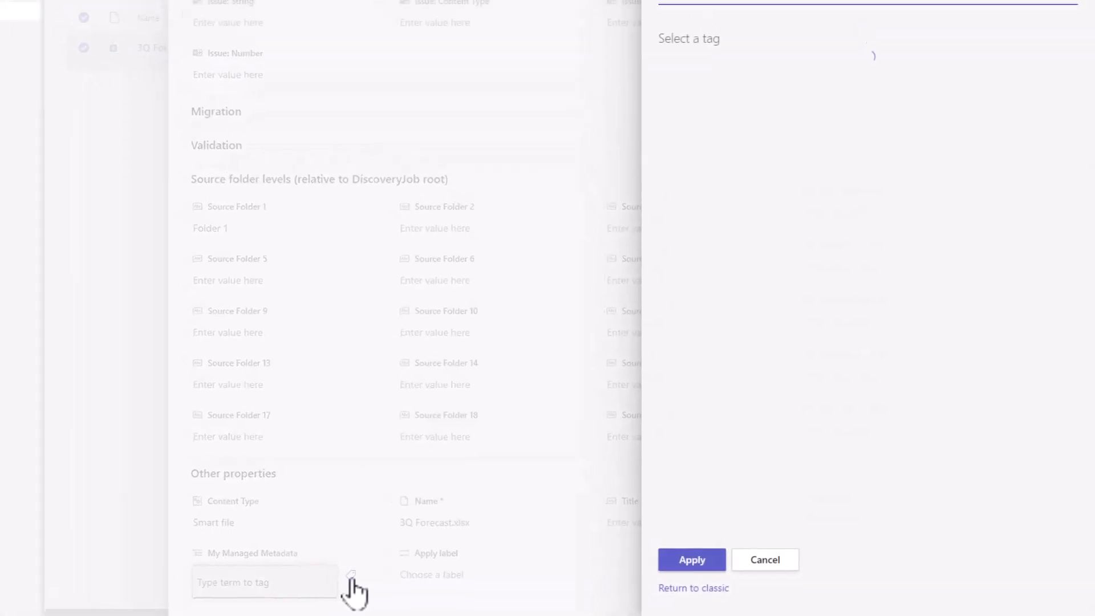
left_click(696, 120)
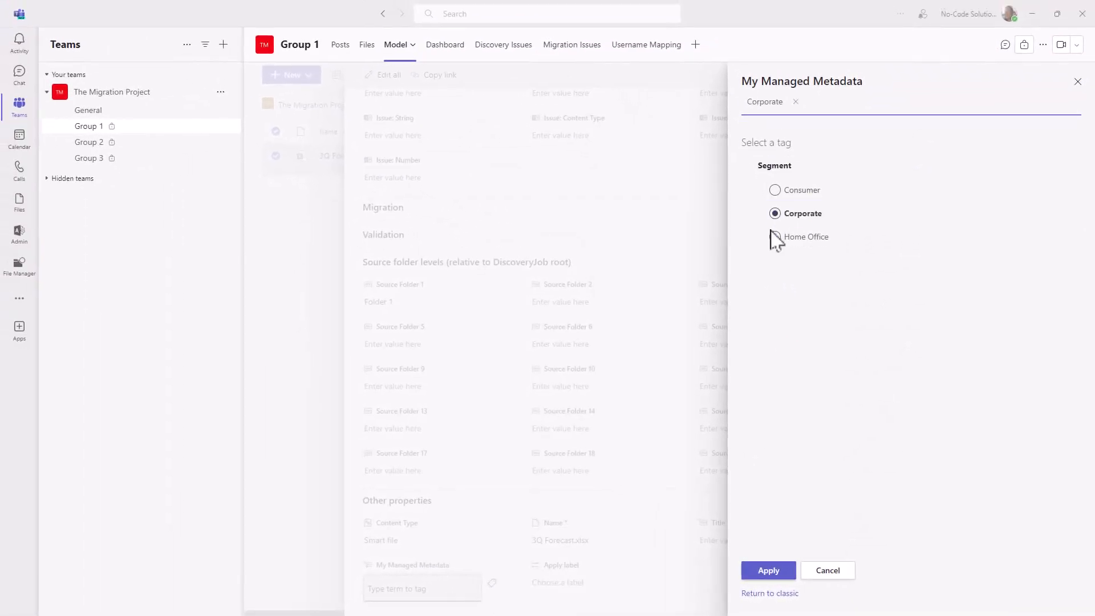
left_click(776, 572)
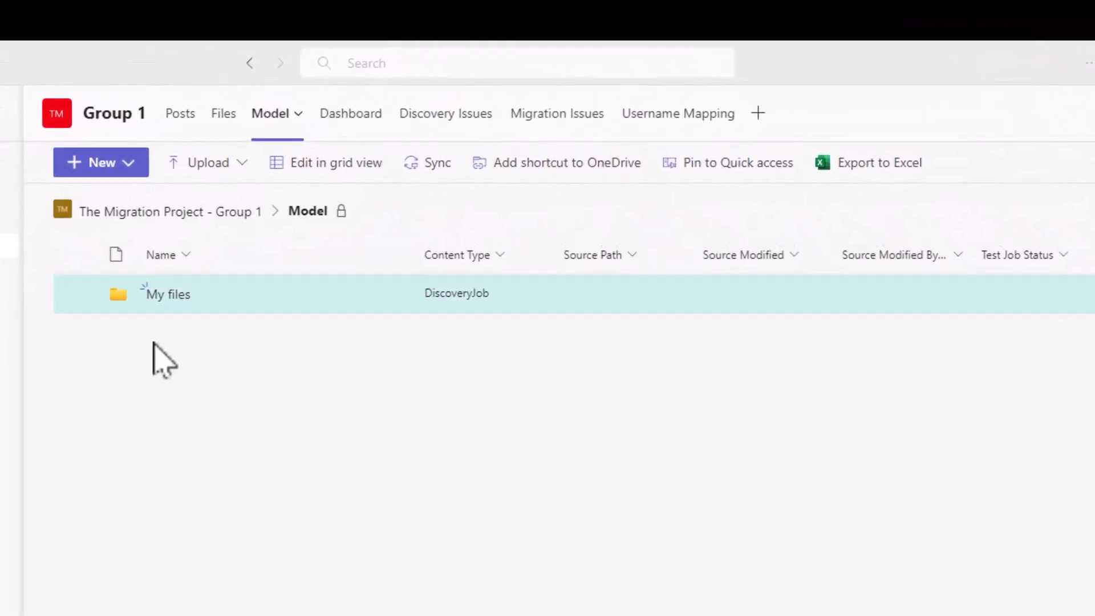
- Start a new MigrationJob at the root of the Model library and name it "Migrate my files"
left_click(104, 178)
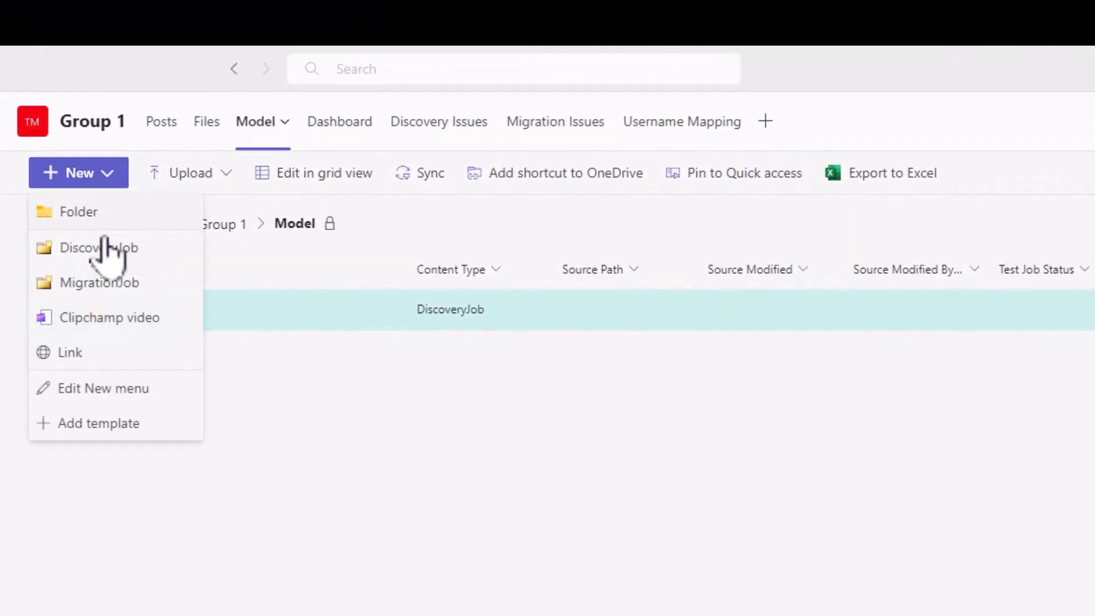
left_click(100, 284)
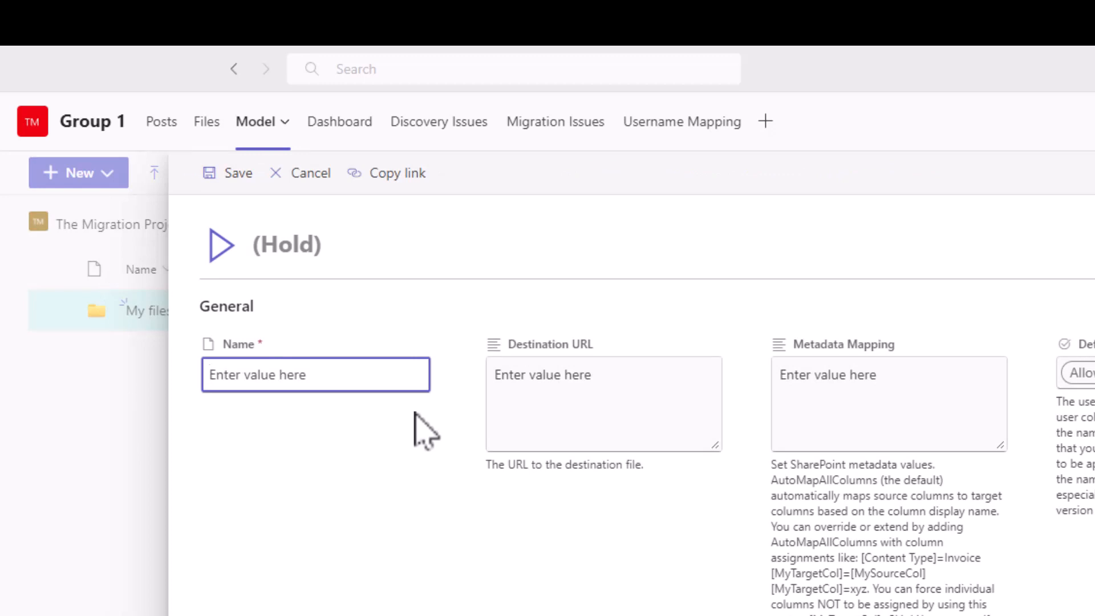
type("Migrate my files")
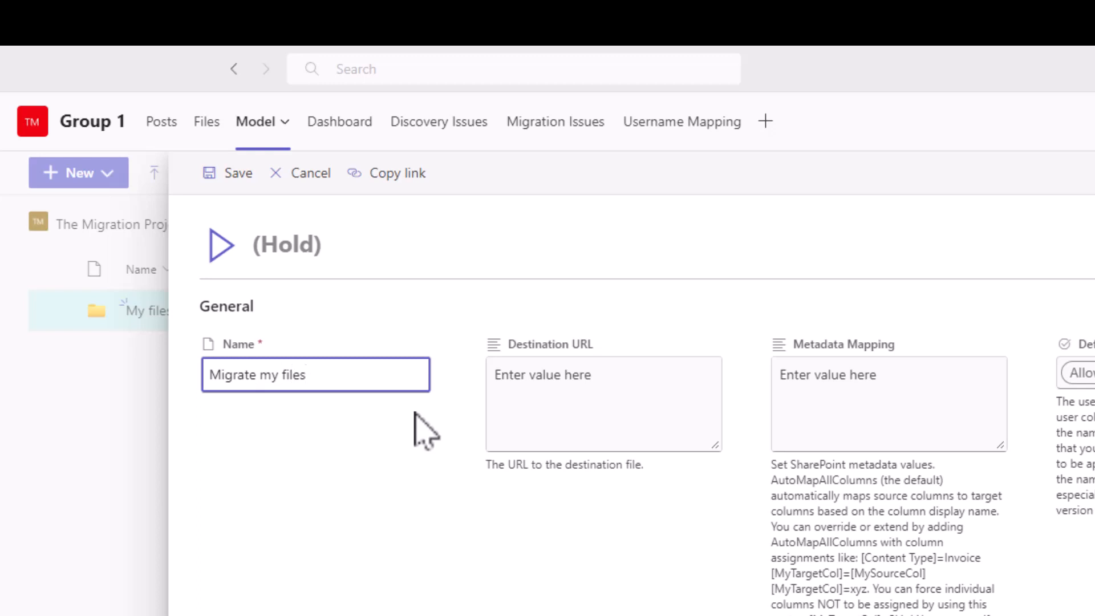
- Copy the Smart Demo library address through "Shared%20Documents" from the SharePoint browser window into the job's Destination URL in Teams, and save the job
left_click_drag(1027, 615, 723, 215)
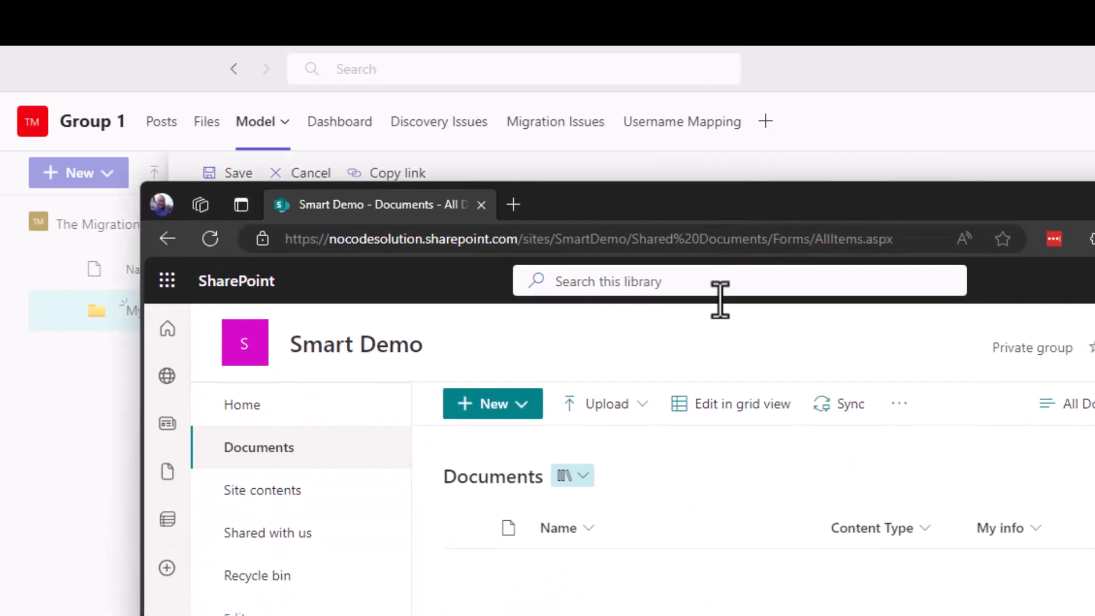
left_click(559, 240)
left_click(629, 238)
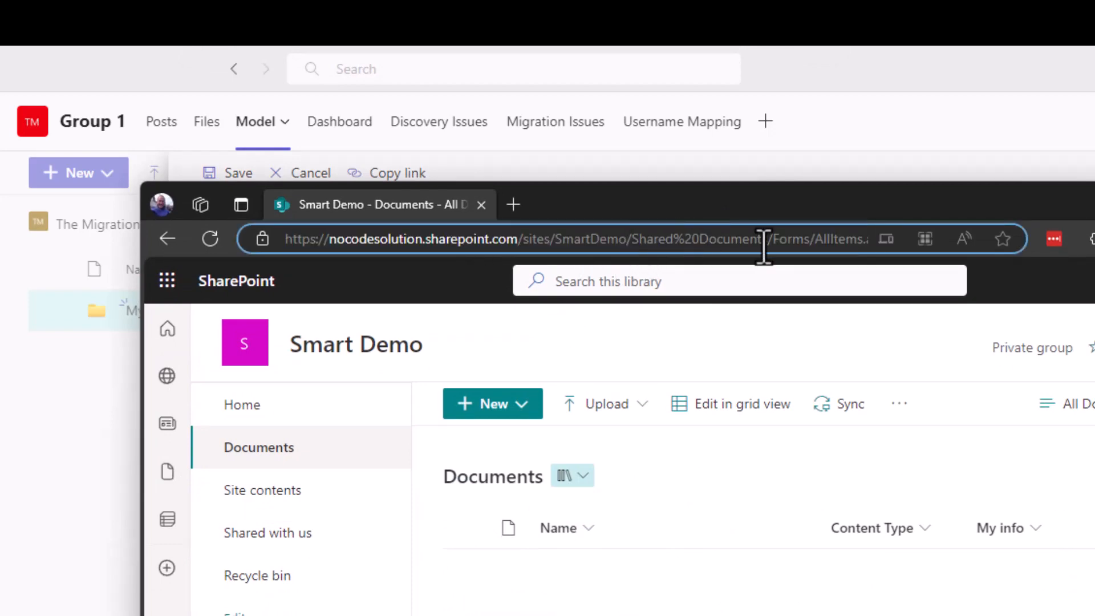
left_click_drag(766, 238, 274, 239)
key("ctrl+c")
left_click_drag(786, 201, 1094, 296)
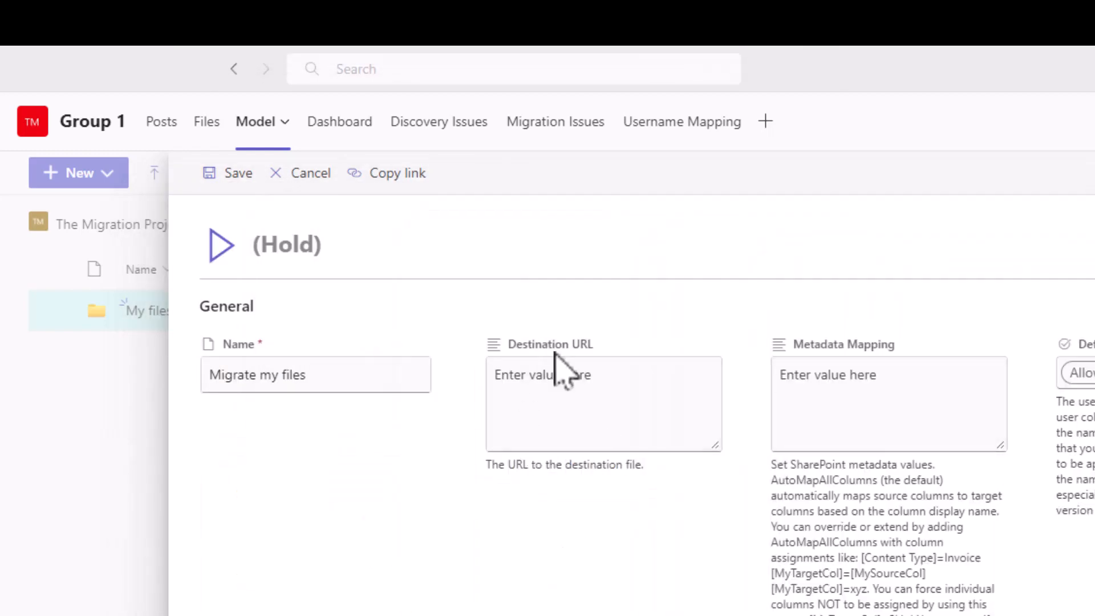
left_click(557, 393)
key("ctrl+v")
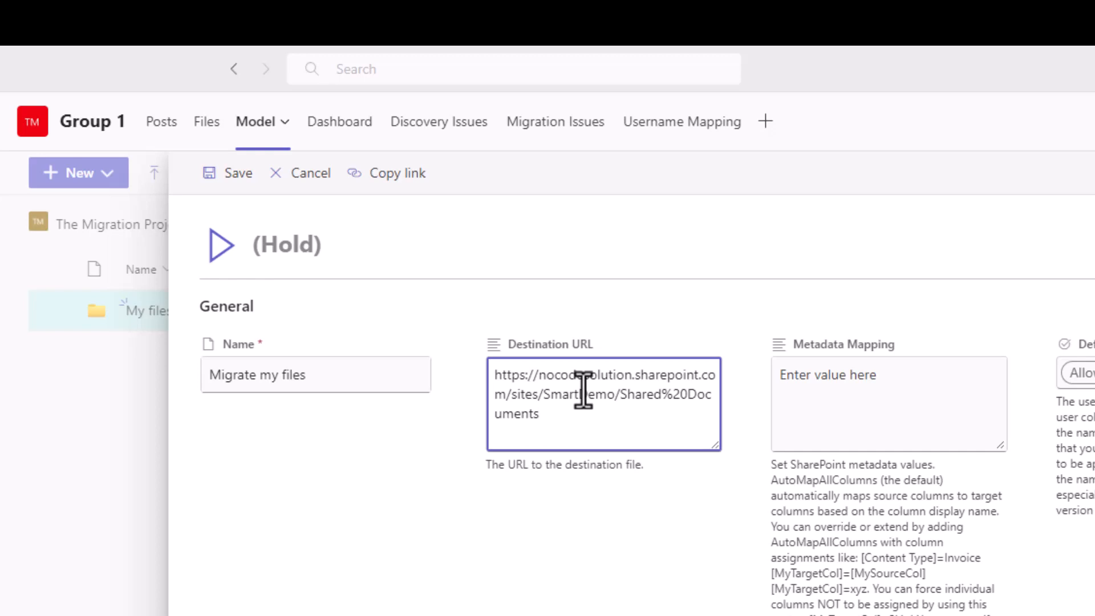
left_click(231, 175)
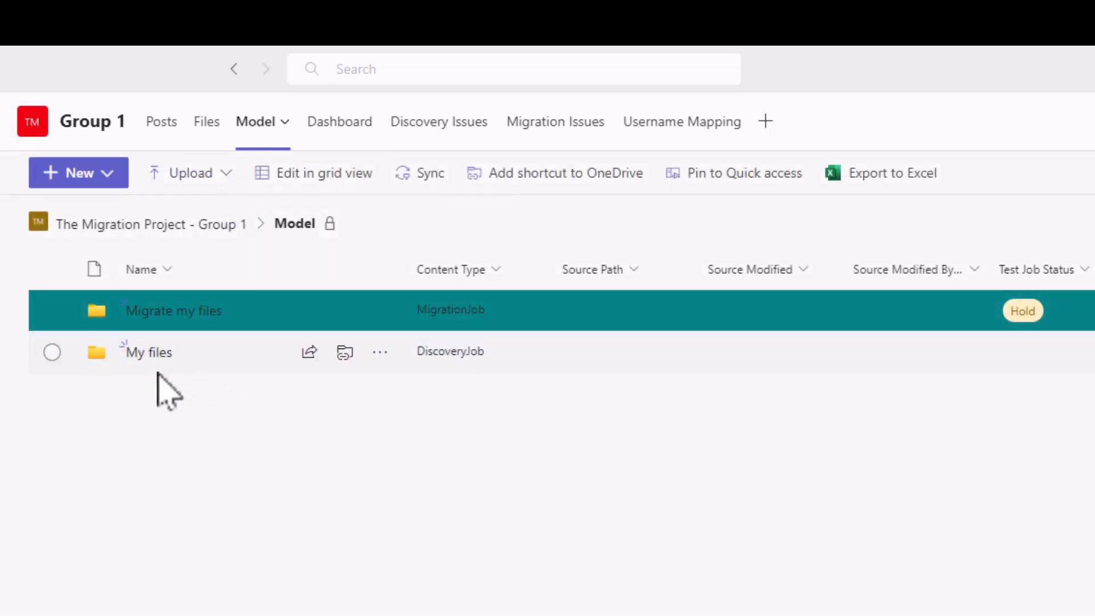
- Move the Sales folder from My files into the Migrate my files job folder
left_click(145, 353)
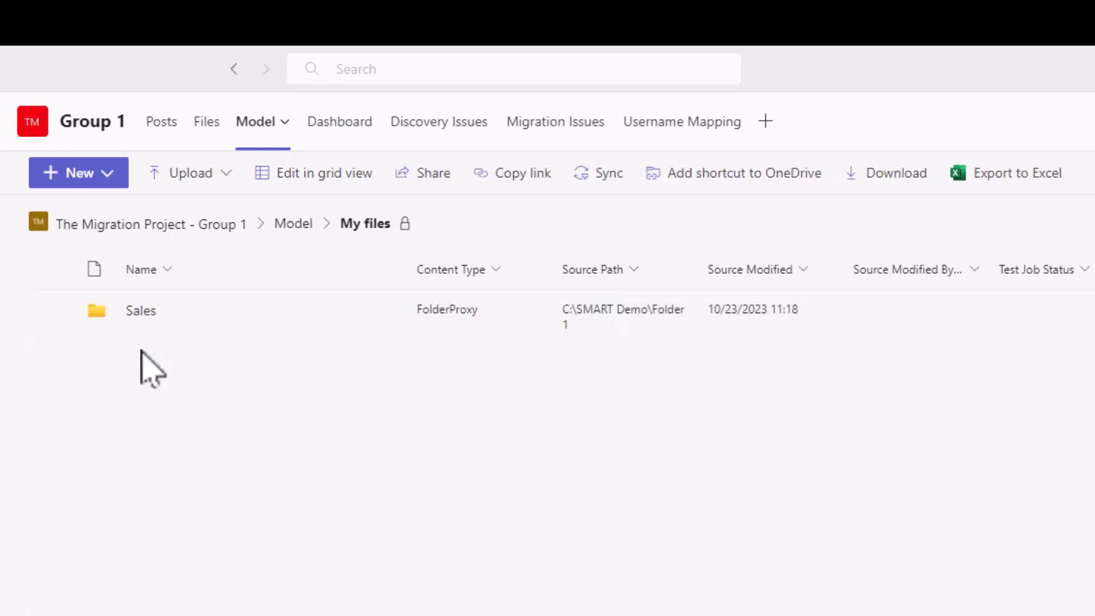
left_click(827, 311)
left_click(956, 173)
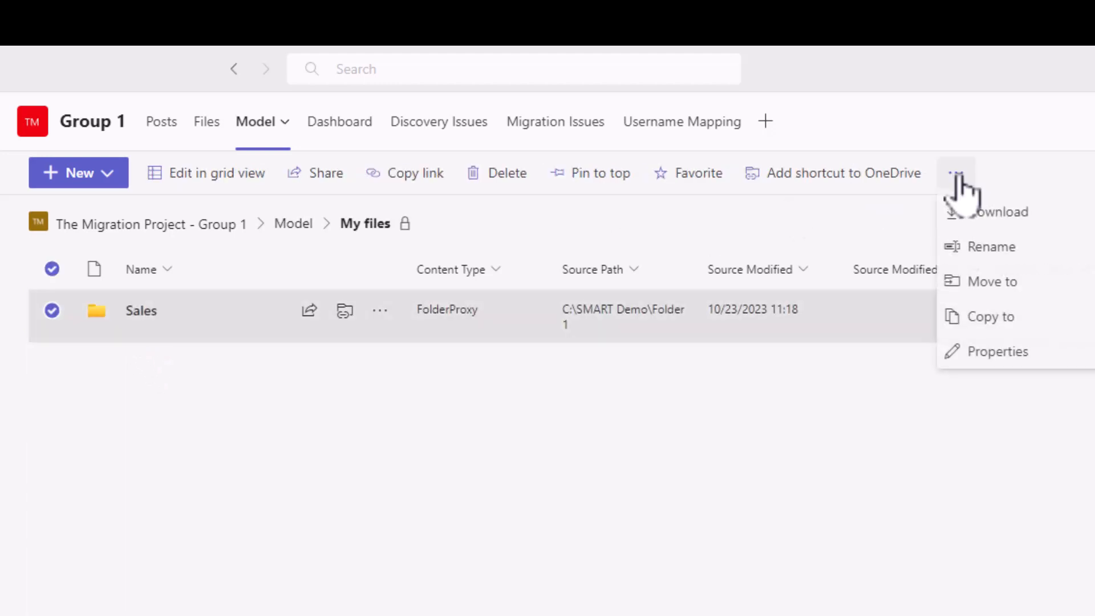
left_click(977, 283)
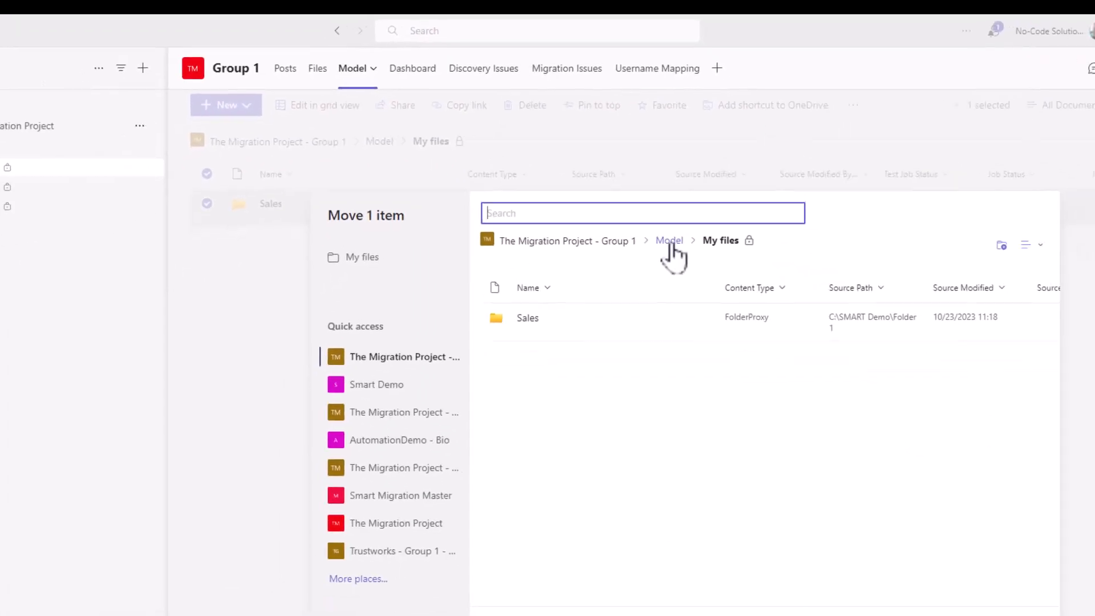
left_click(671, 242)
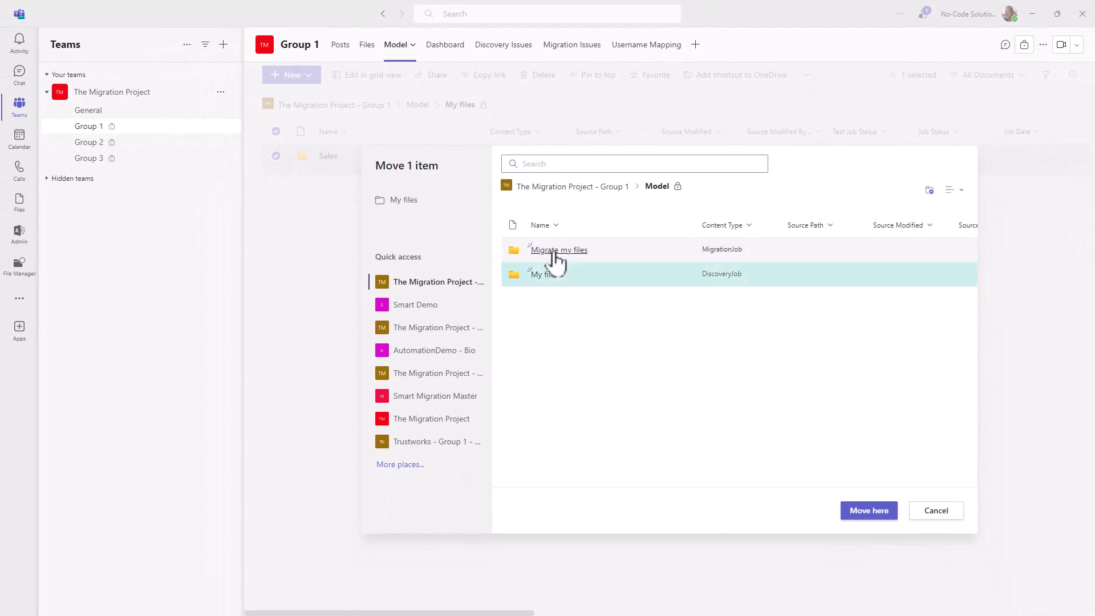
left_click(542, 317)
left_click(862, 514)
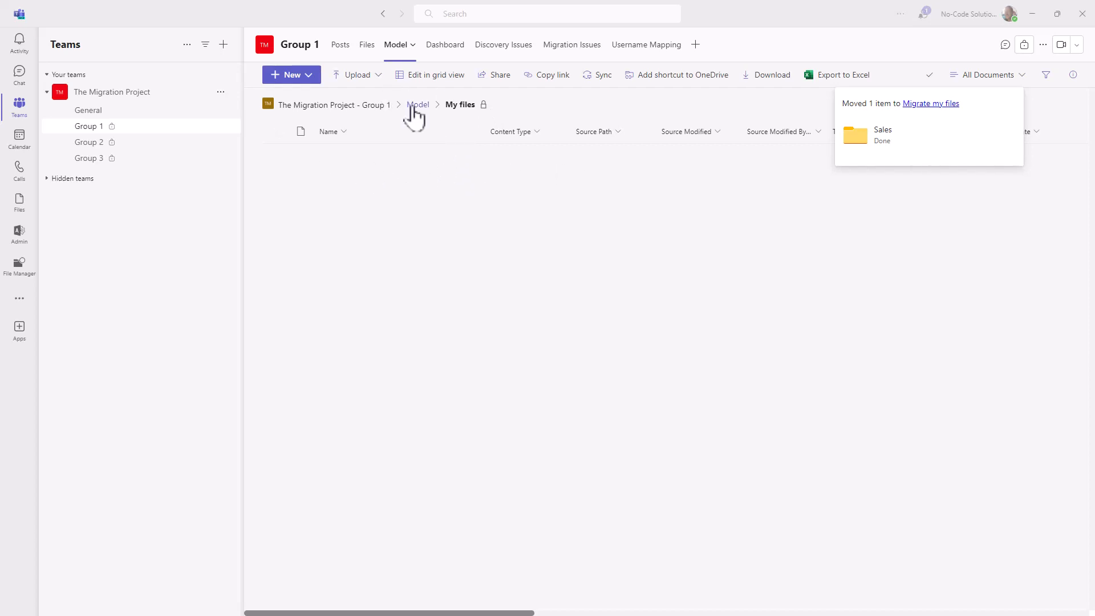
- Open the Migrate my files job folder and set its migration Job Status to Ready
left_click(416, 105)
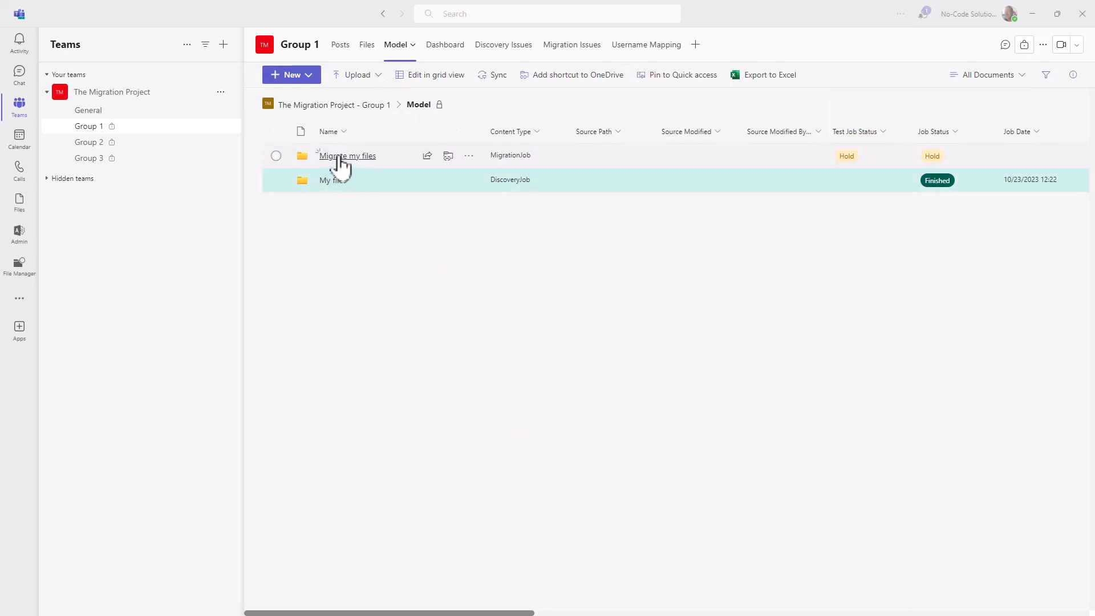
left_click(336, 160)
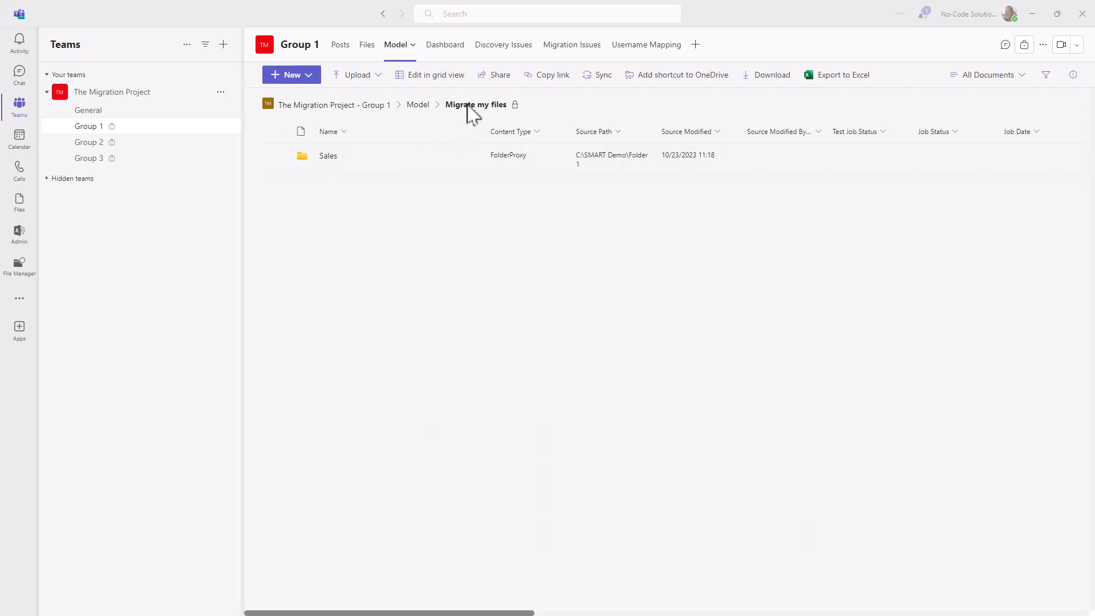
left_click(1072, 76)
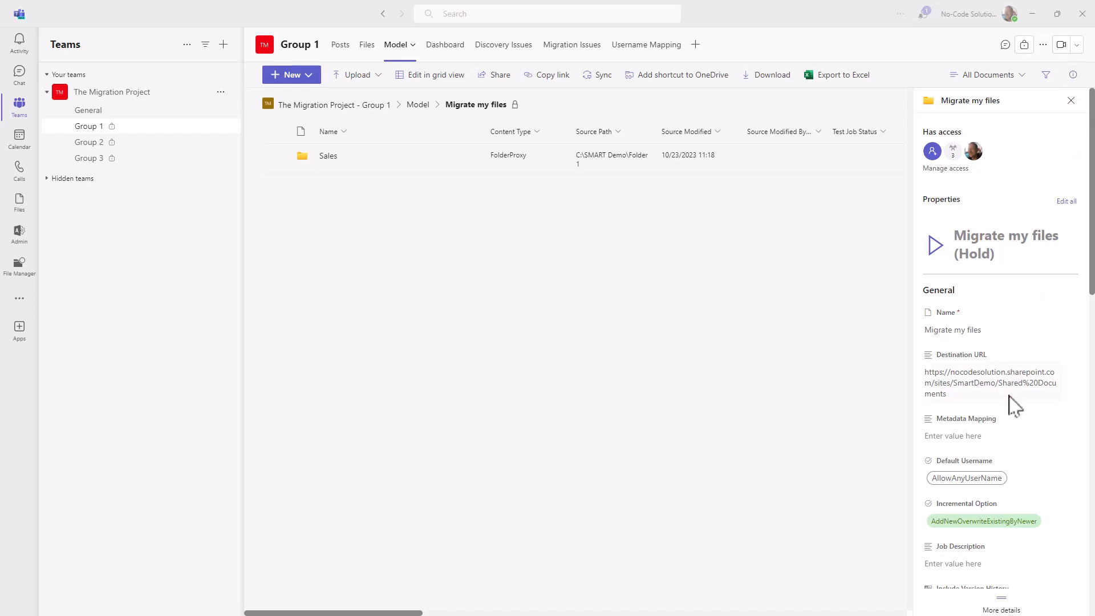
scroll(1010, 393, "down", 5)
left_click(947, 484)
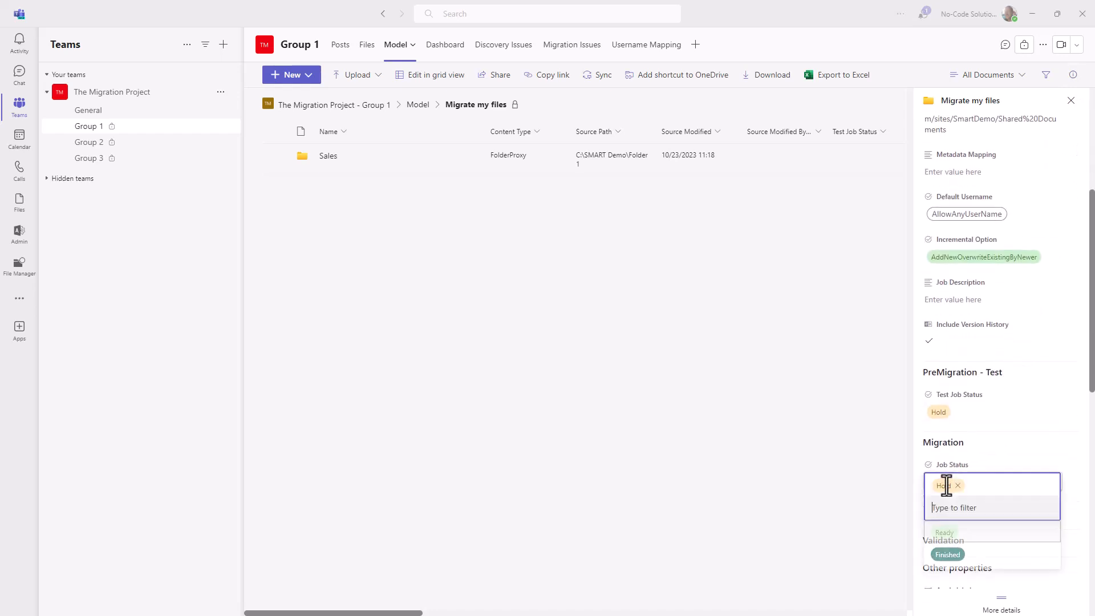
left_click(945, 536)
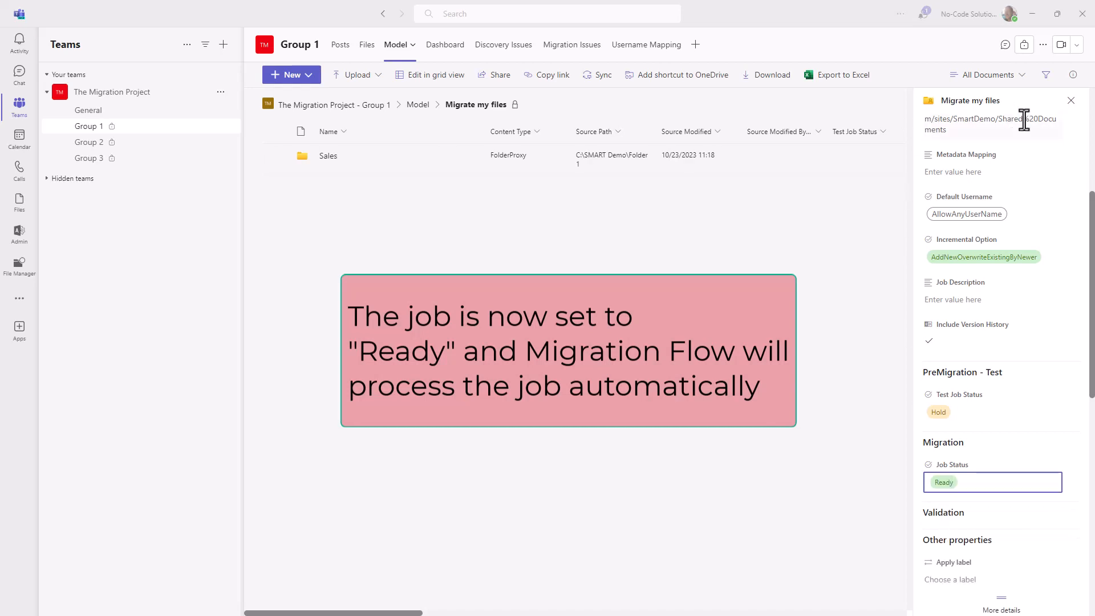
left_click(1071, 101)
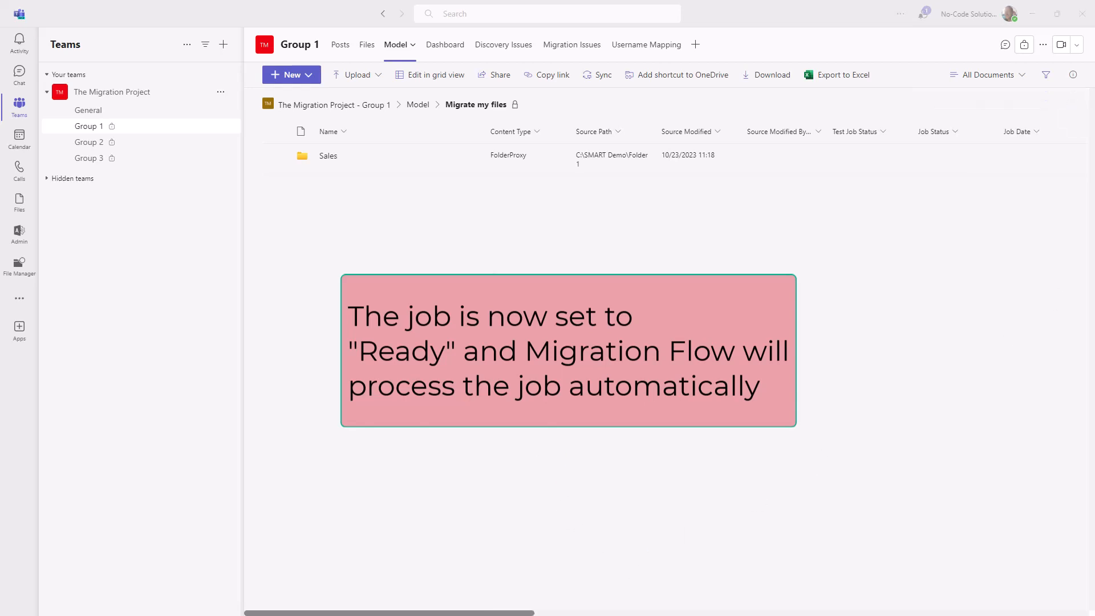
- Open the Group 1 Dashboard and reload it to check the status of the Migrate my files job
left_click(442, 51)
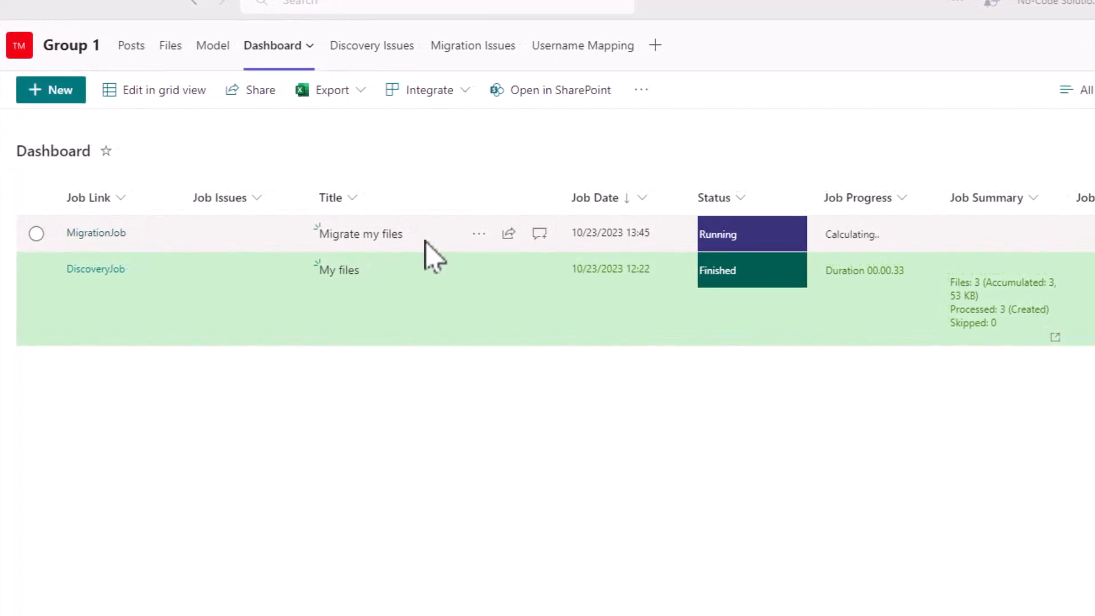
left_click(270, 61)
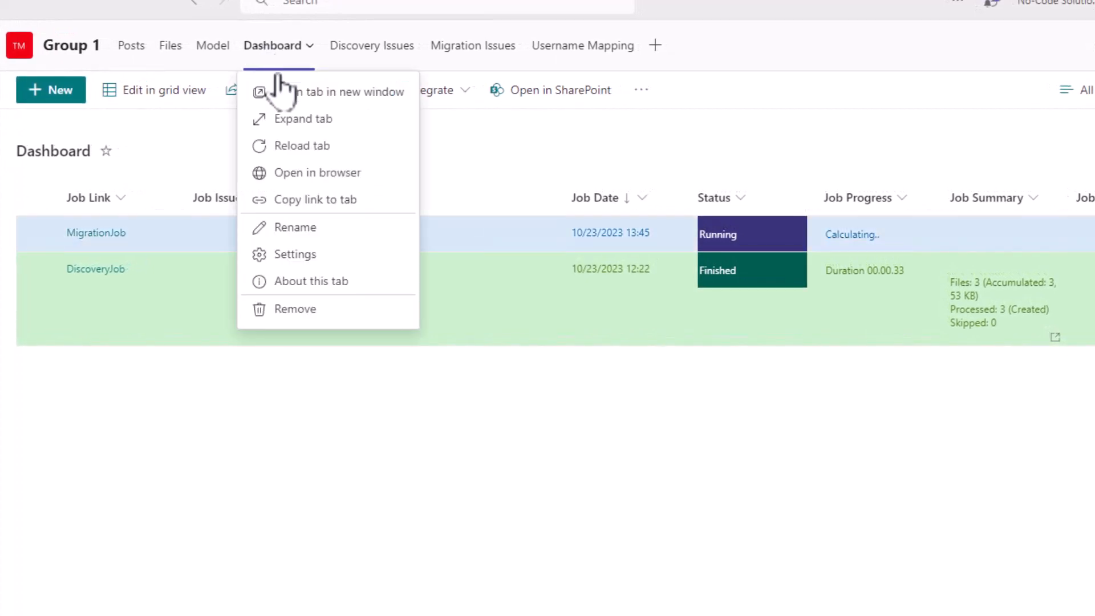
left_click(304, 147)
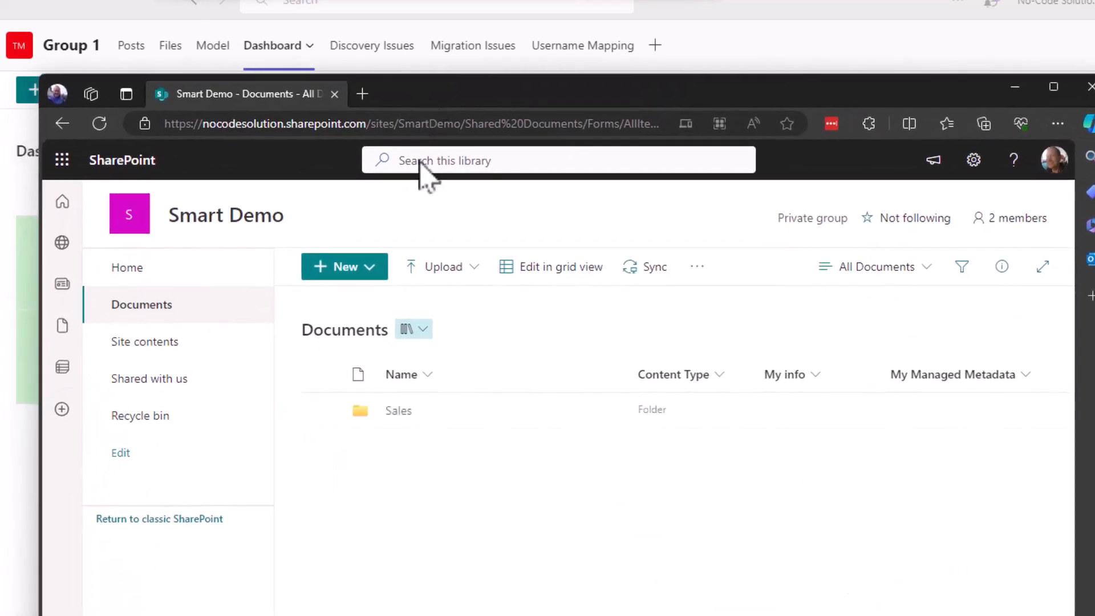
- In the Smart Demo library in the browser, view 3Q Forecast.xlsx in Sales > Forecasts, then close the workbook
left_click(394, 421)
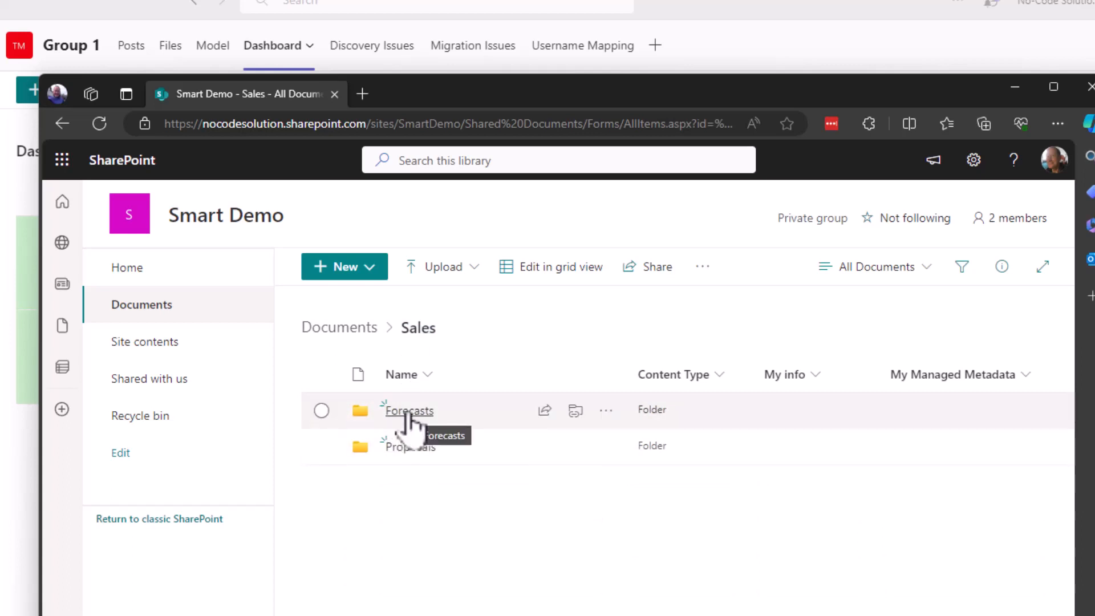
left_click(355, 327)
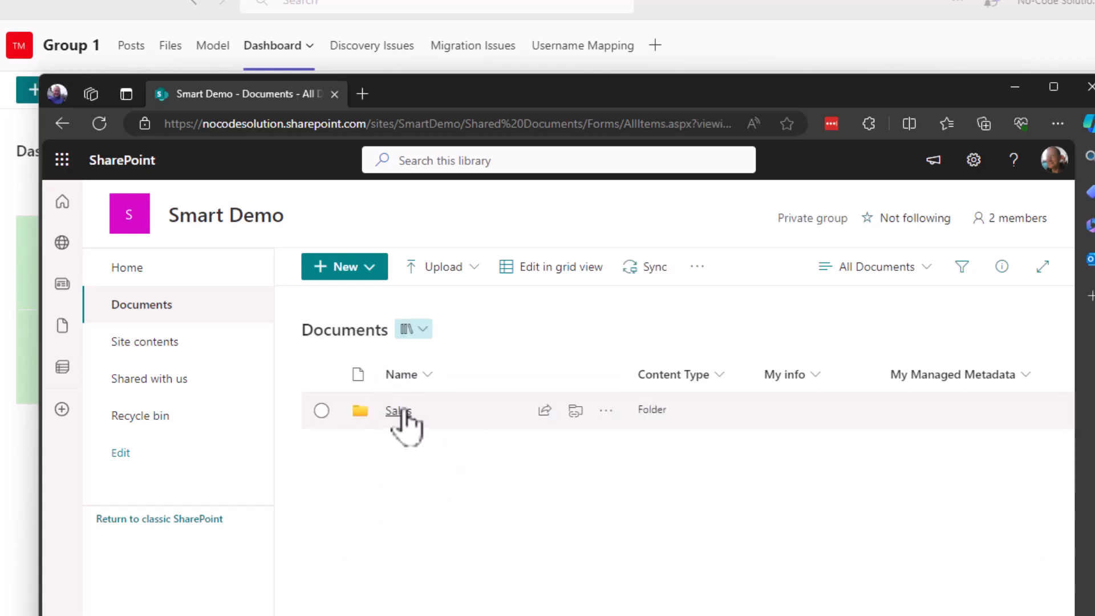
left_click(391, 413)
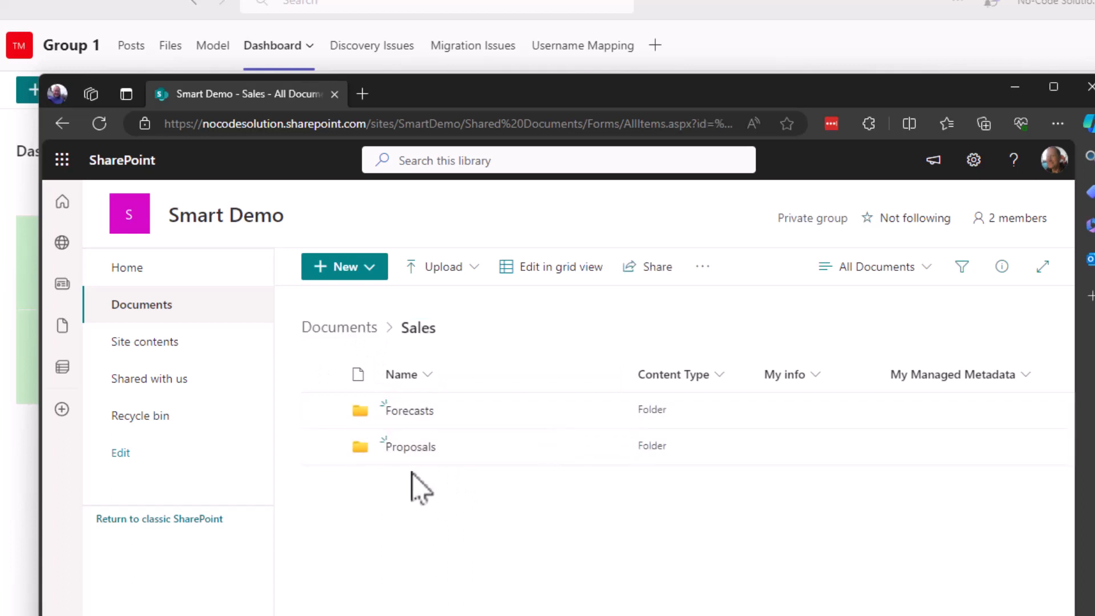
left_click(408, 411)
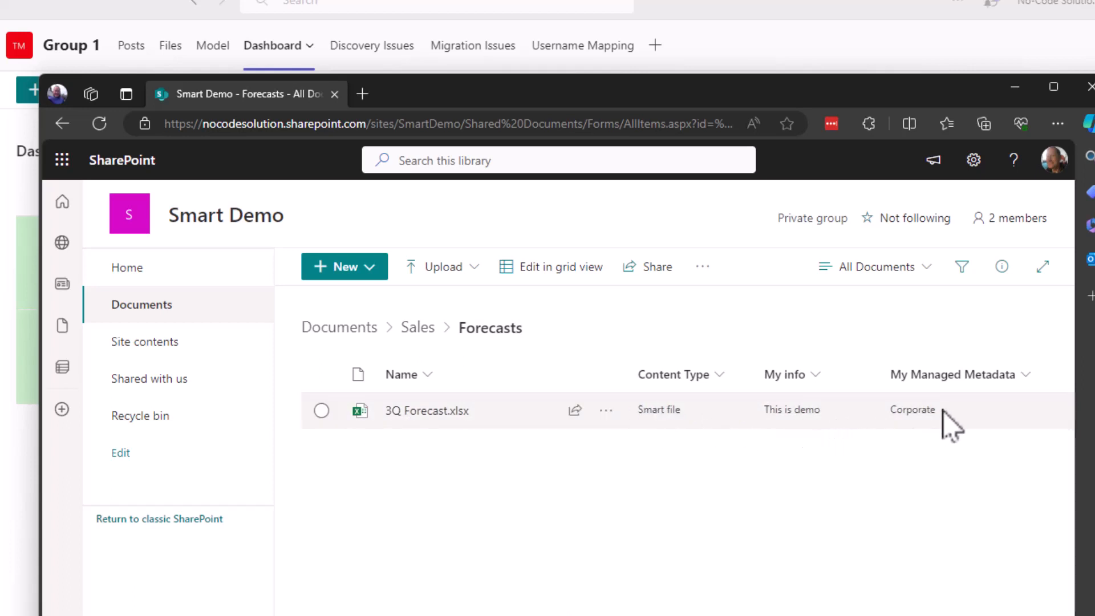
left_click(406, 417)
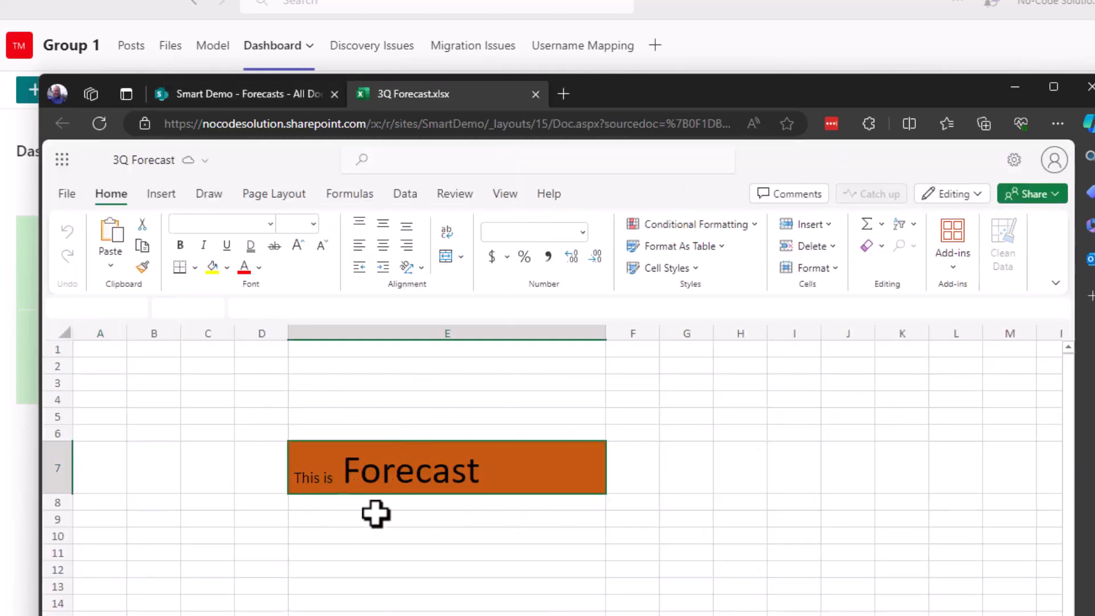
left_click(535, 93)
- View the migrated Sales proposal.docx in the Sales > Proposals folder and close the document
left_click(421, 331)
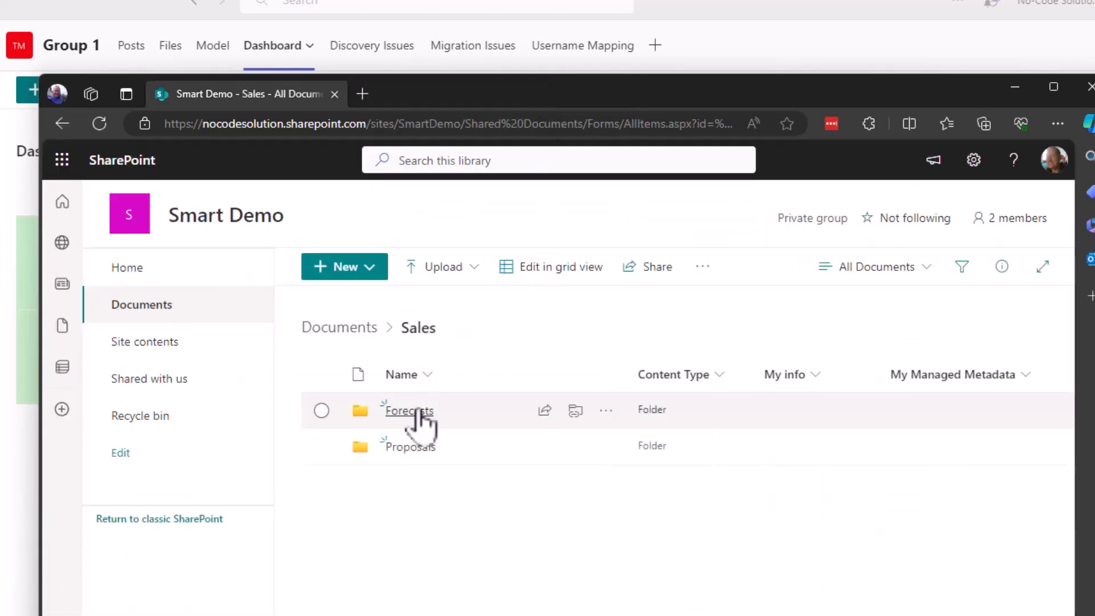
left_click(412, 448)
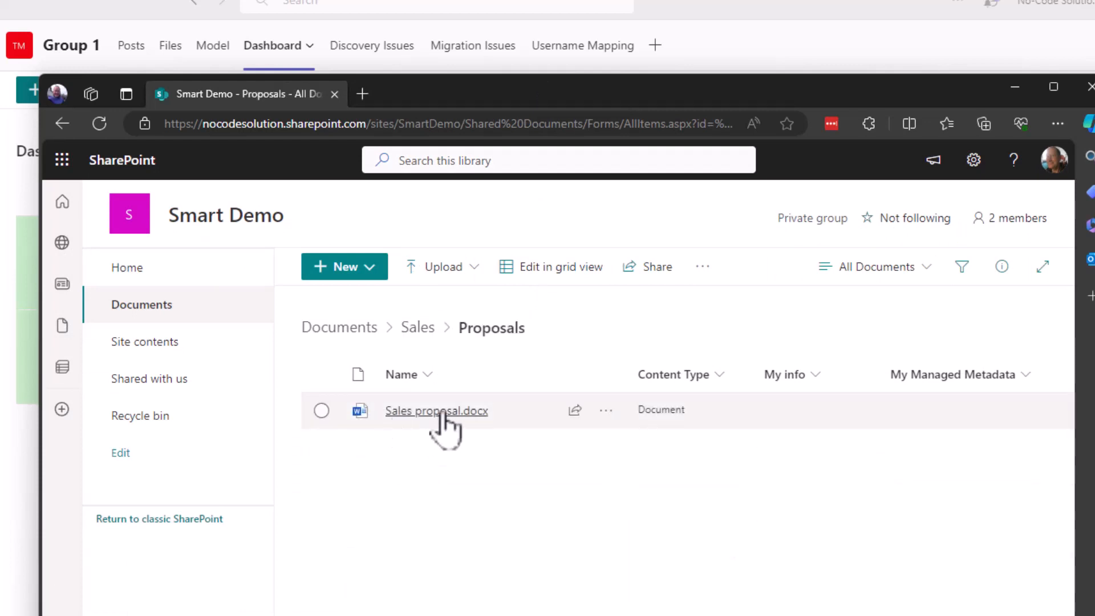
left_click(442, 411)
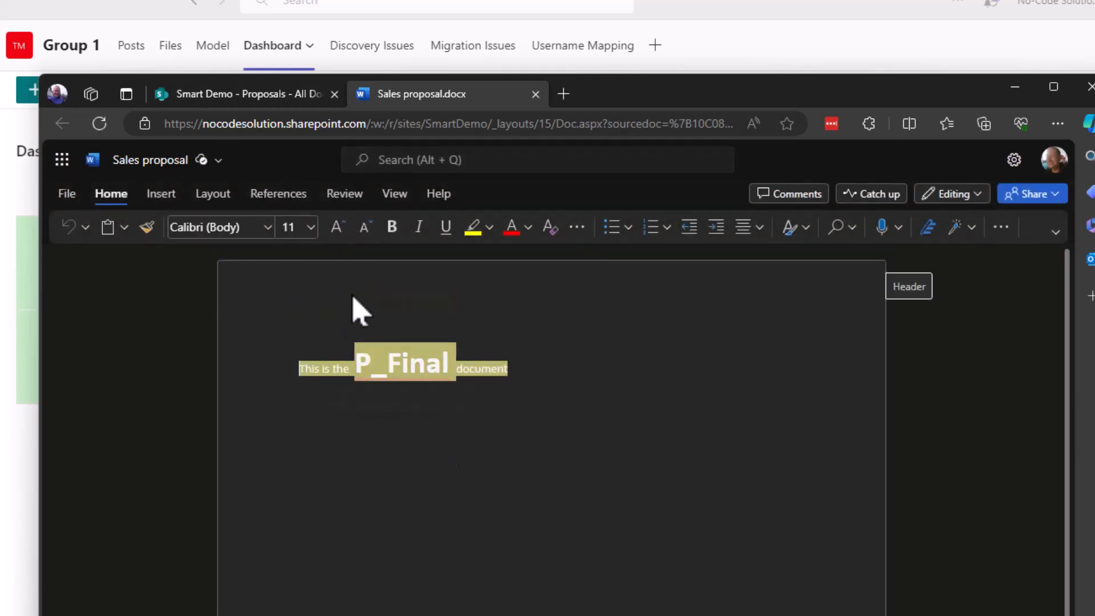
left_click(536, 94)
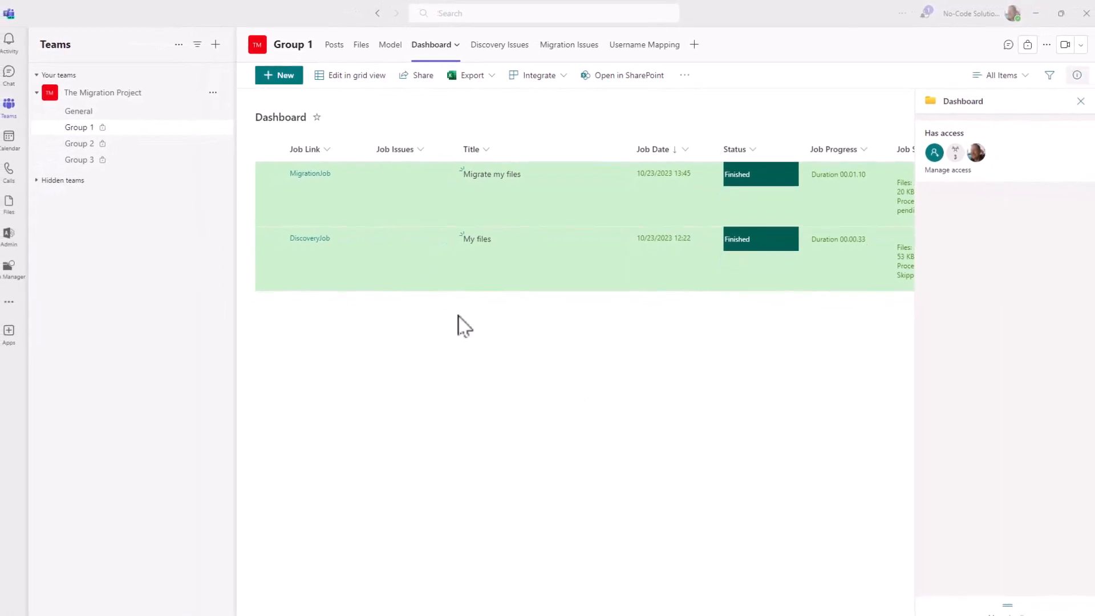
- Back in Teams, open the Migrate my files job in the Model library and review its migration status, result and summary
left_click(395, 49)
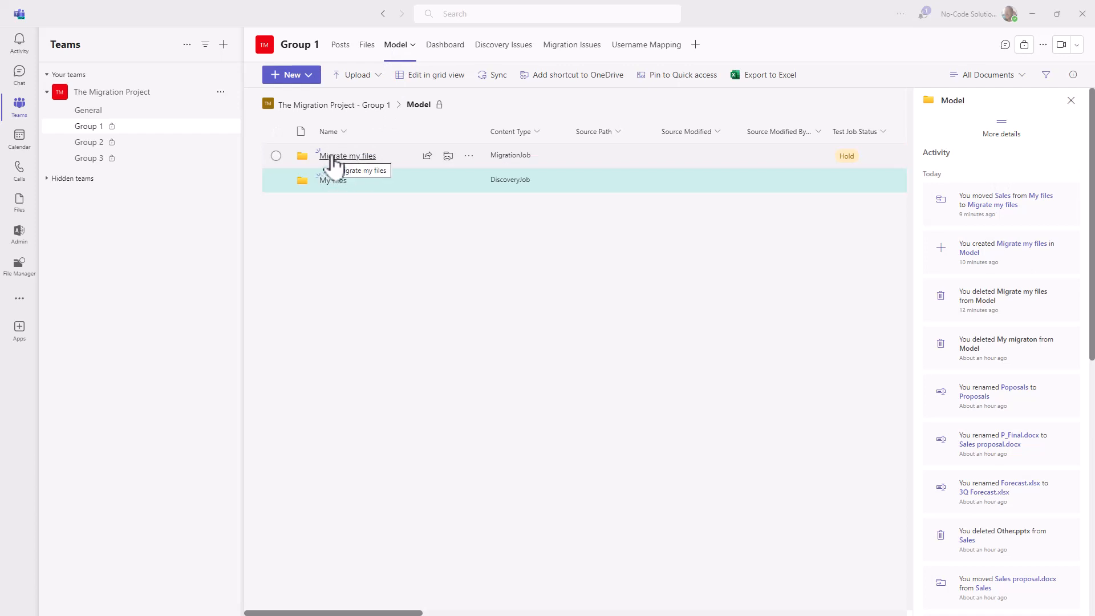
left_click(352, 157)
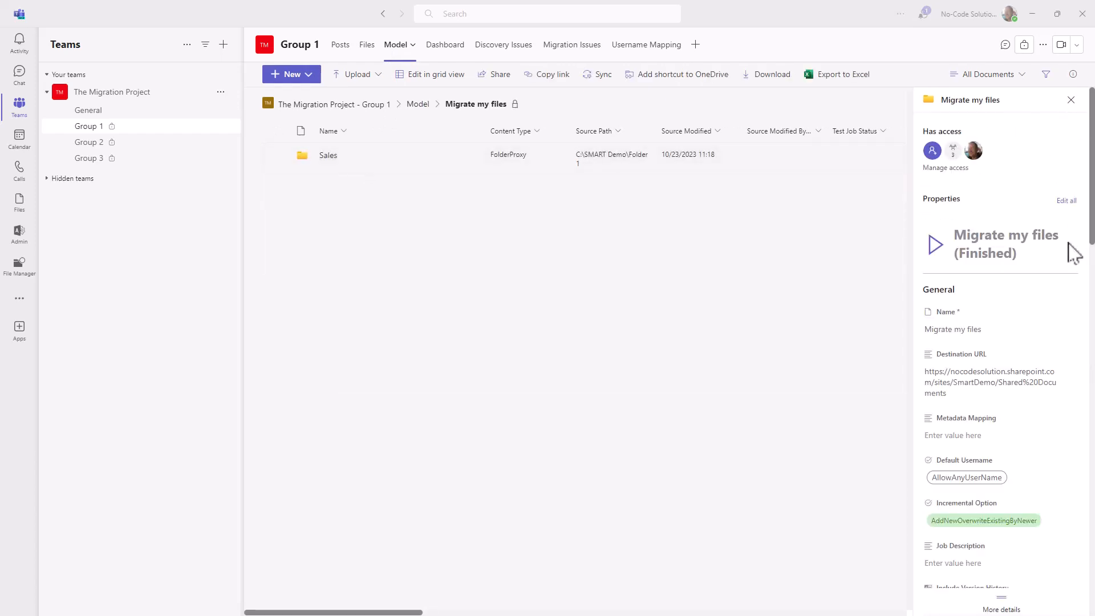
scroll(1072, 251, "down", 5)
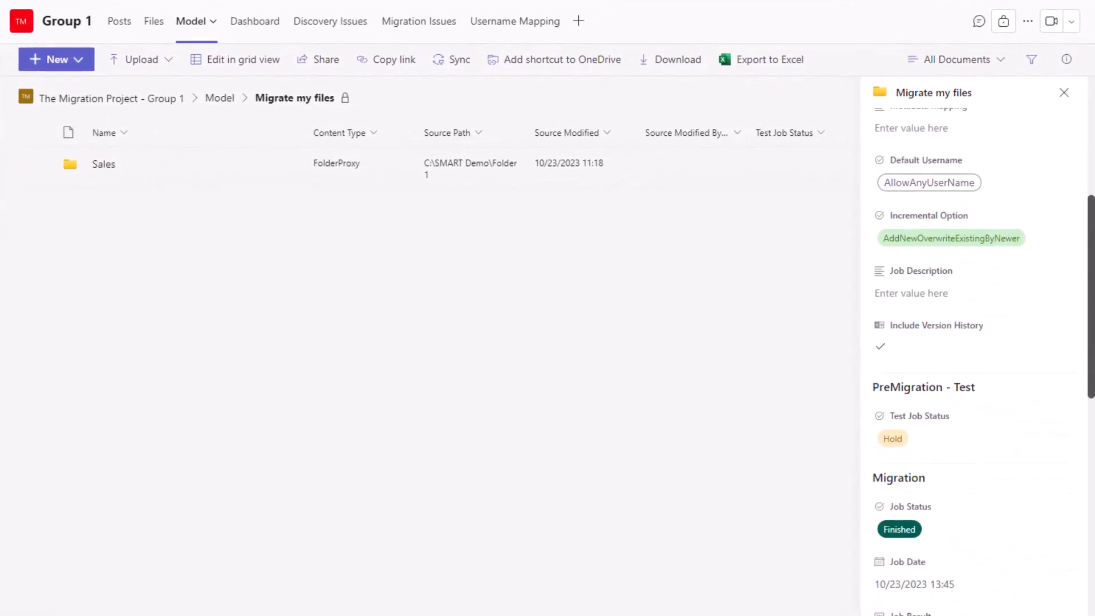
scroll(976, 365, "down", 4)
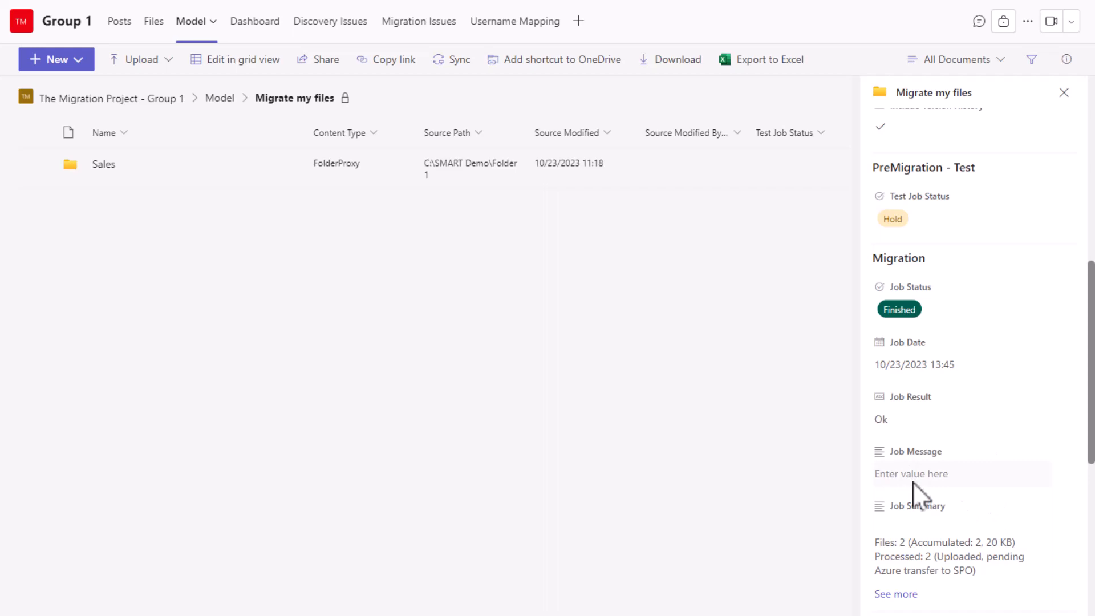
- Select Sales proposal.docx in the job's Sales > Proposals folder and review its source properties, job result and full job message
left_click(104, 165)
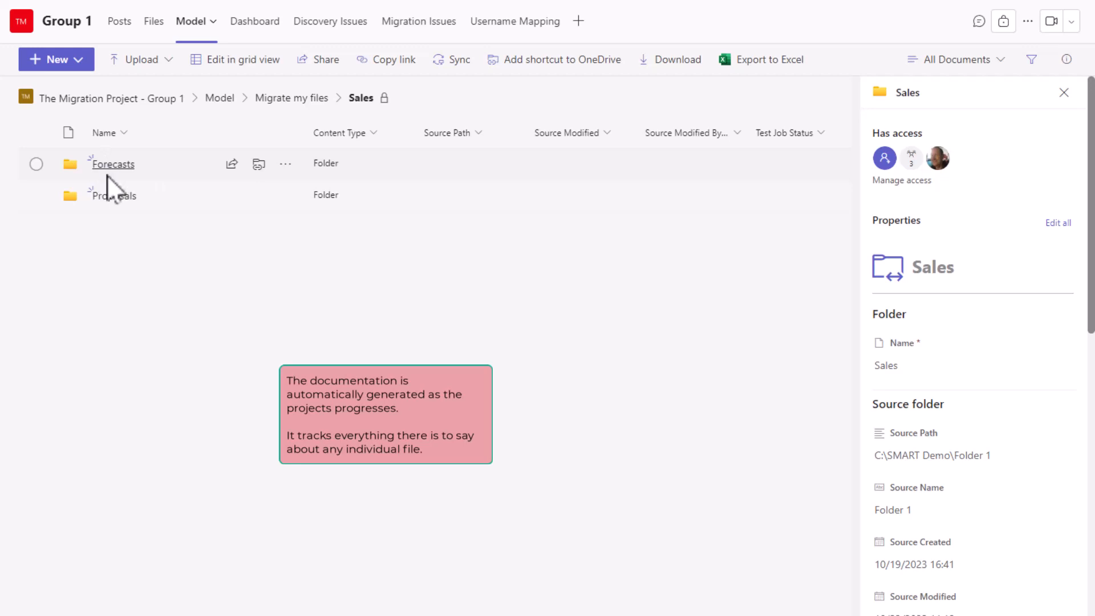
left_click(110, 198)
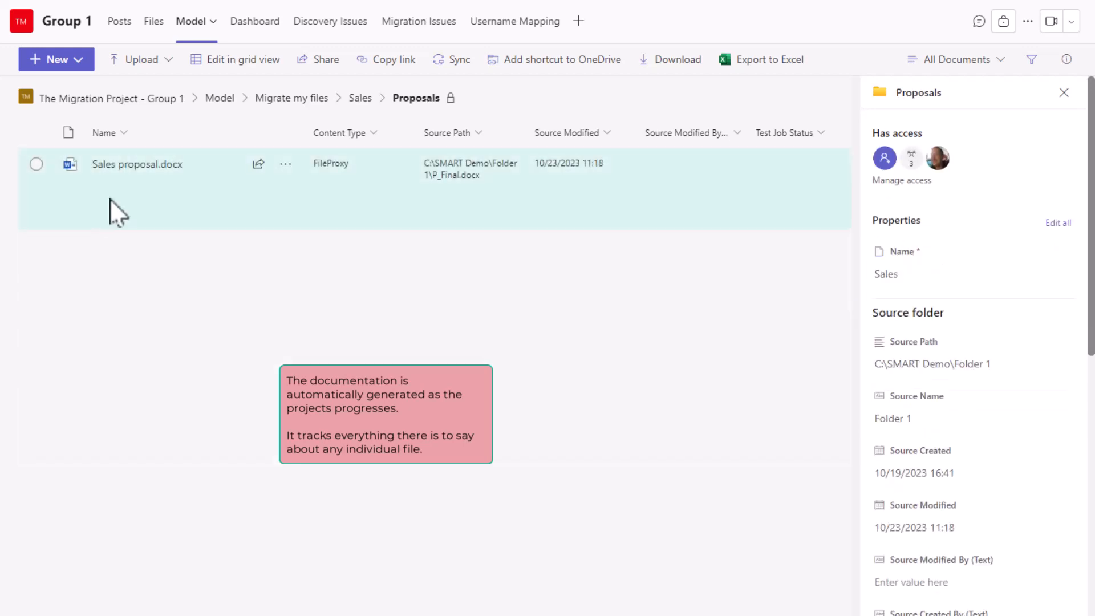
left_click(36, 165)
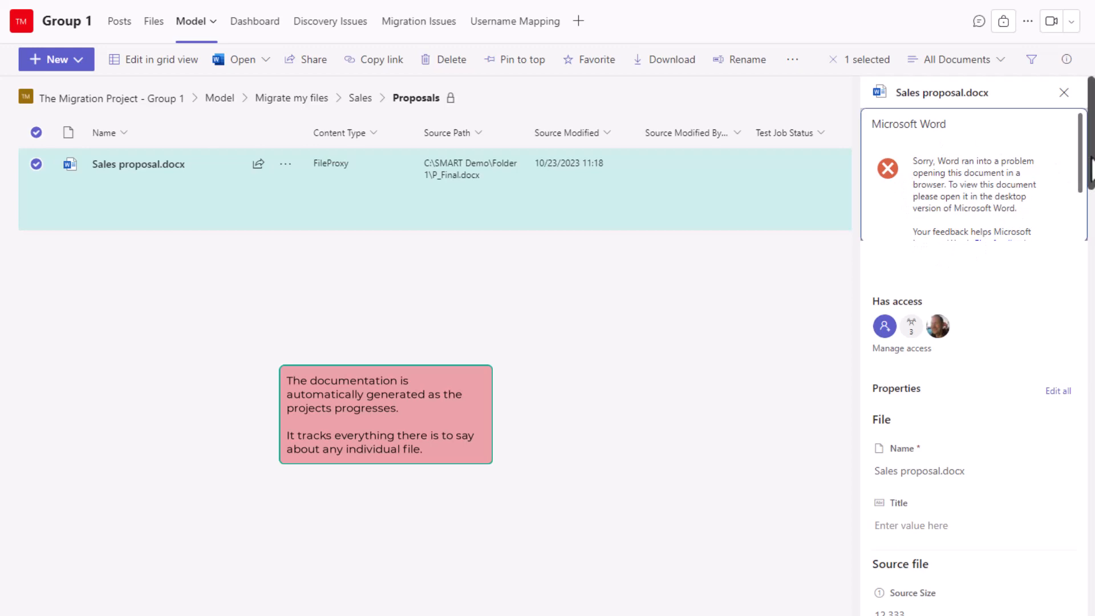
scroll(1091, 169, "down", 4)
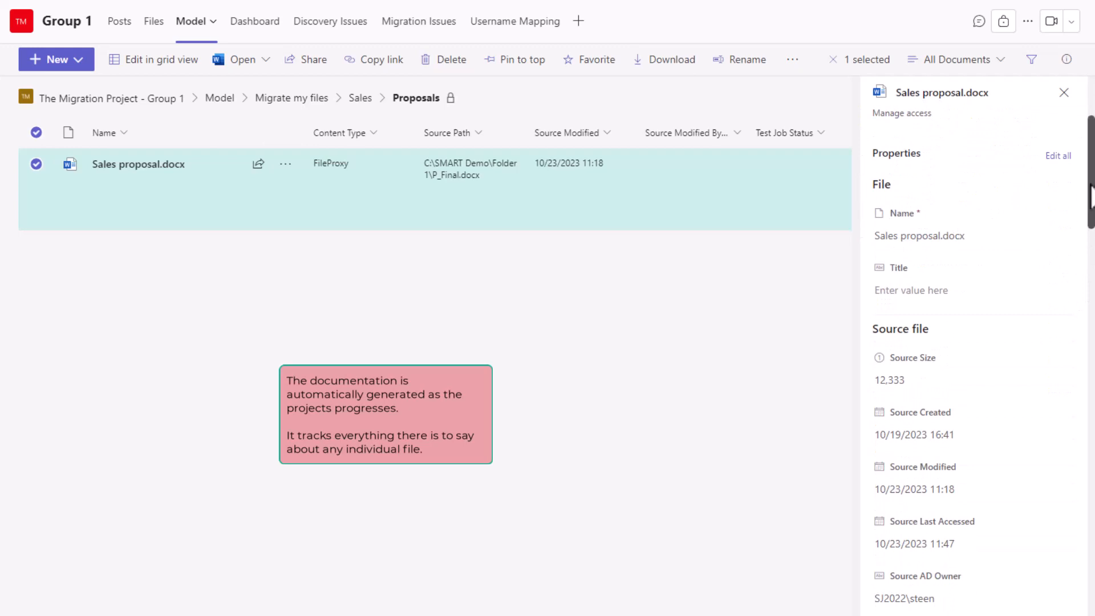
scroll(1087, 254, "down", 4)
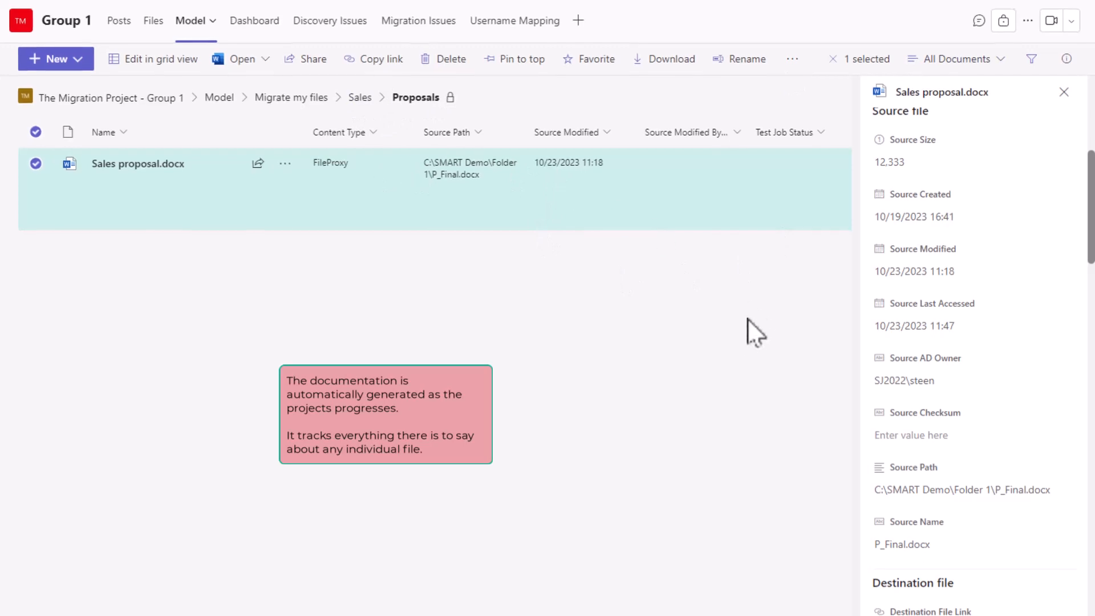
scroll(1055, 522, "down", 10)
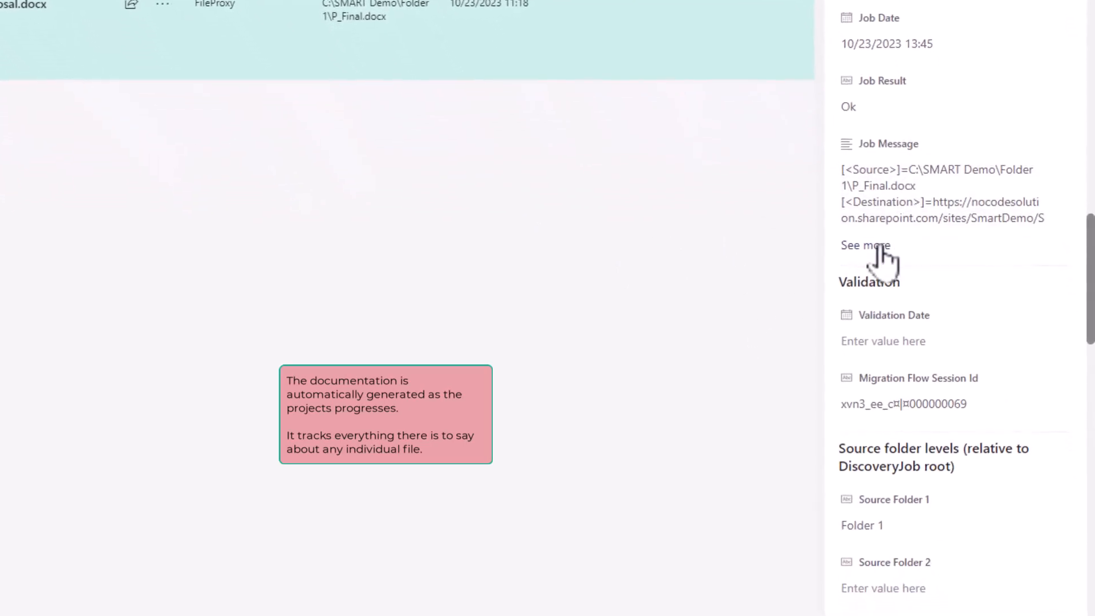
left_click(875, 274)
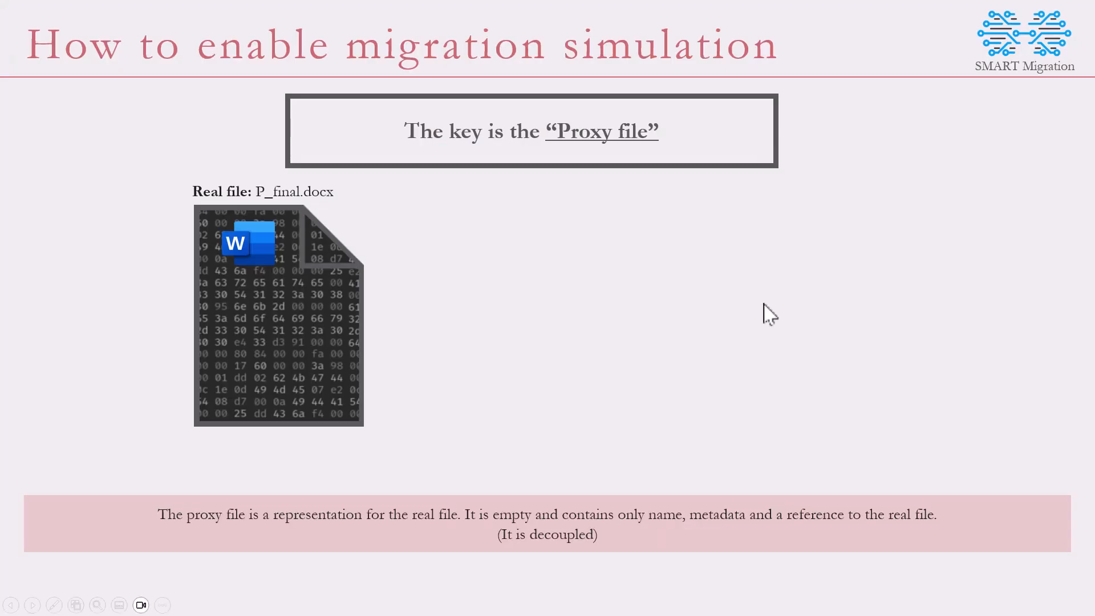
left_click(763, 304)
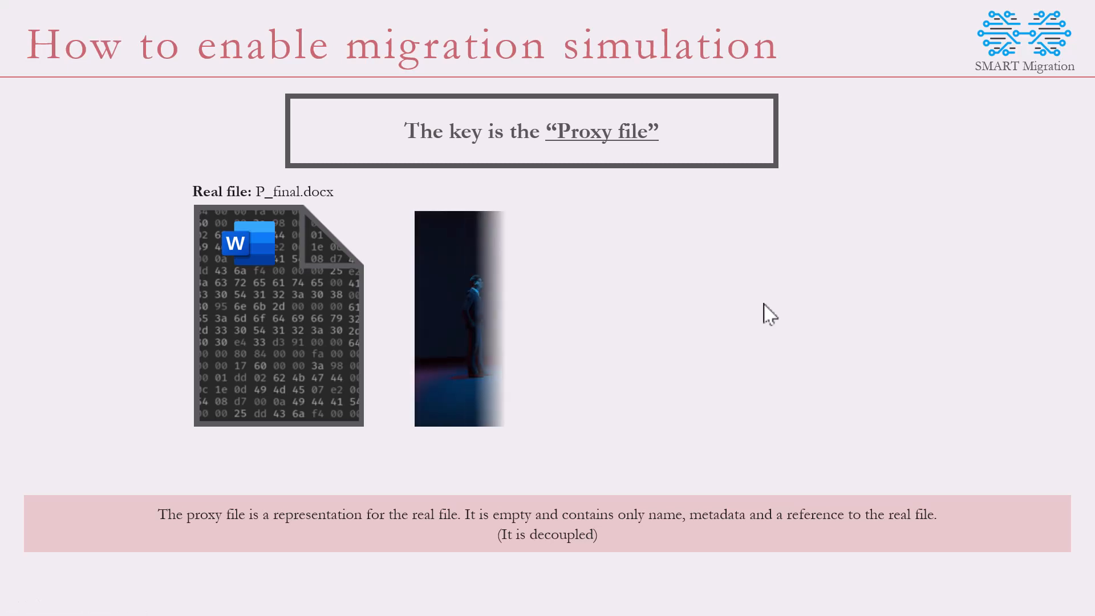